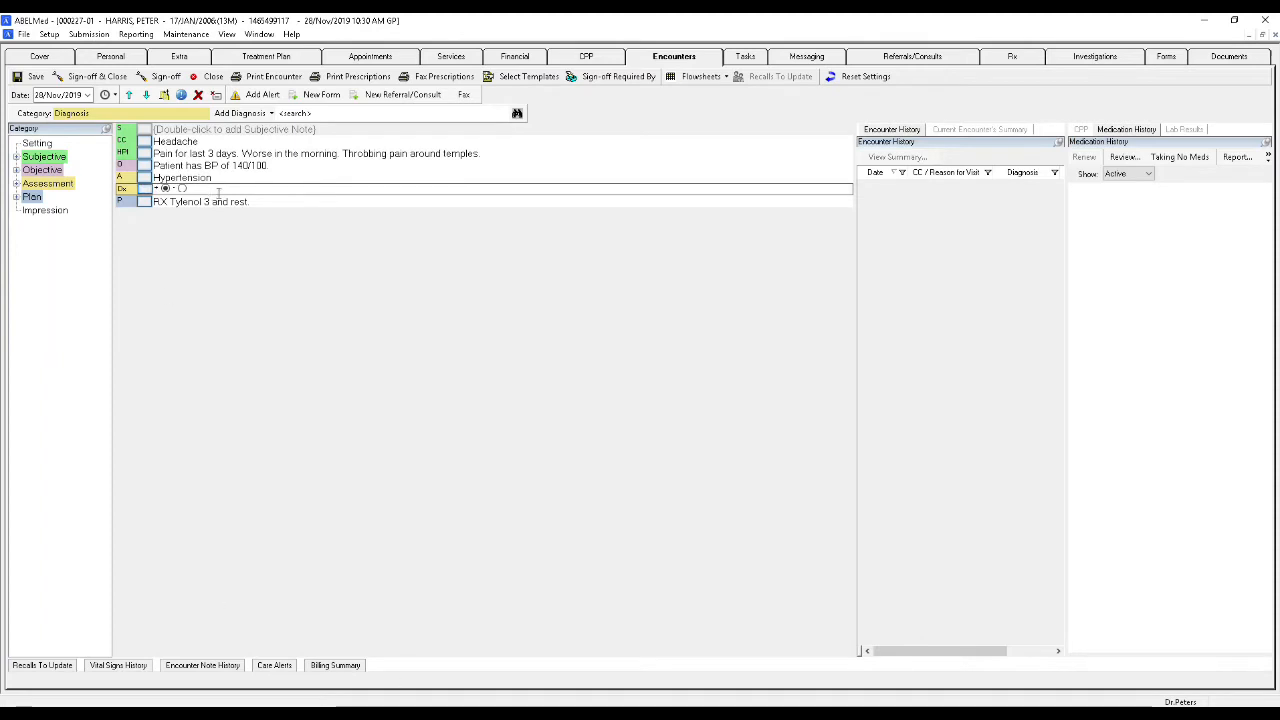
- Add OHIP diagnosis 401, Benign hypertension, to the encounter's diagnosis entry
{"action": "left_click", "coordinate": [217, 188]}
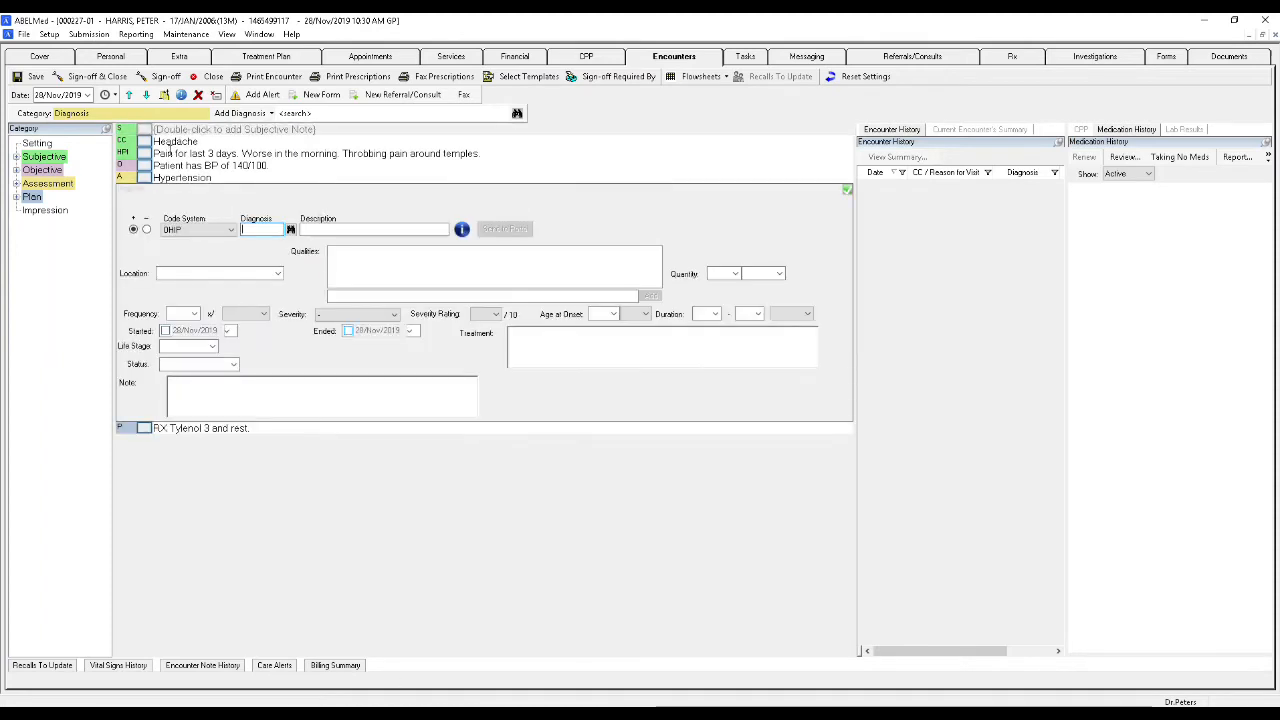
{"action": "type", "text": "401"}
{"action": "key", "text": "Tab"}
{"action": "left_click", "coordinate": [847, 191]}
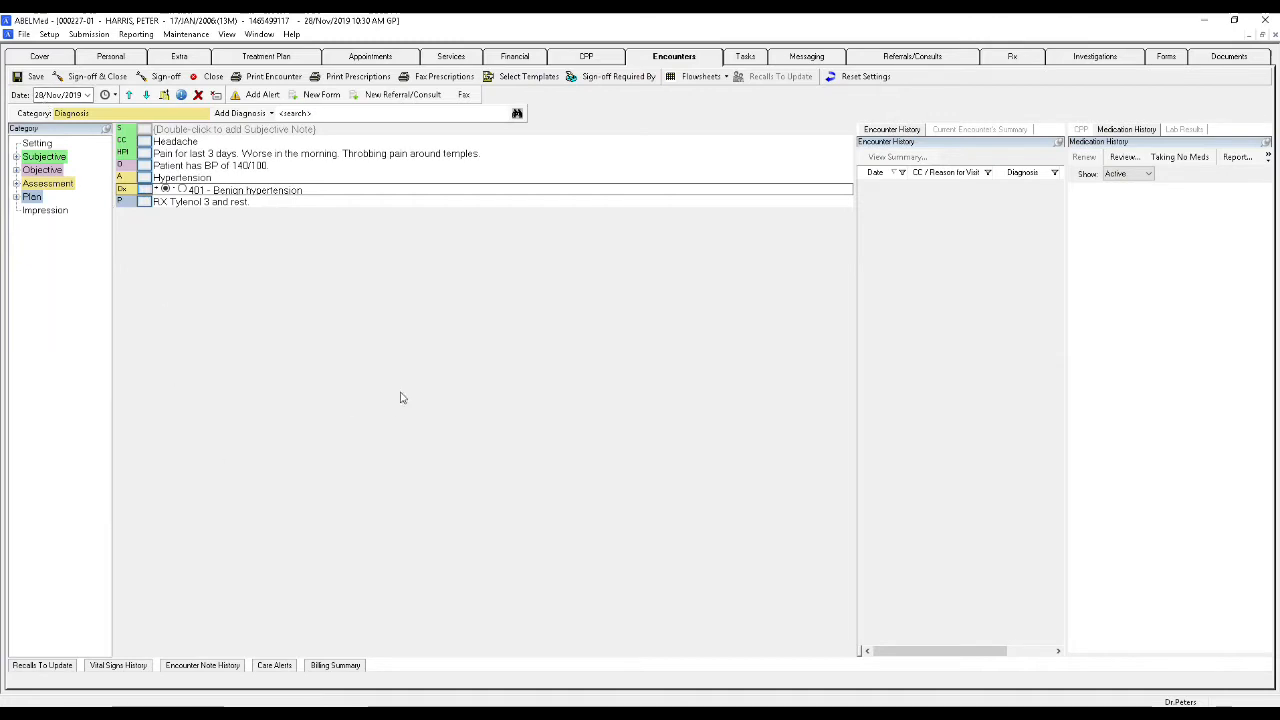
- Open the Billing Summary and add service code A007A, Intermediate Assessment, as a billing line
{"action": "left_click", "coordinate": [335, 665]}
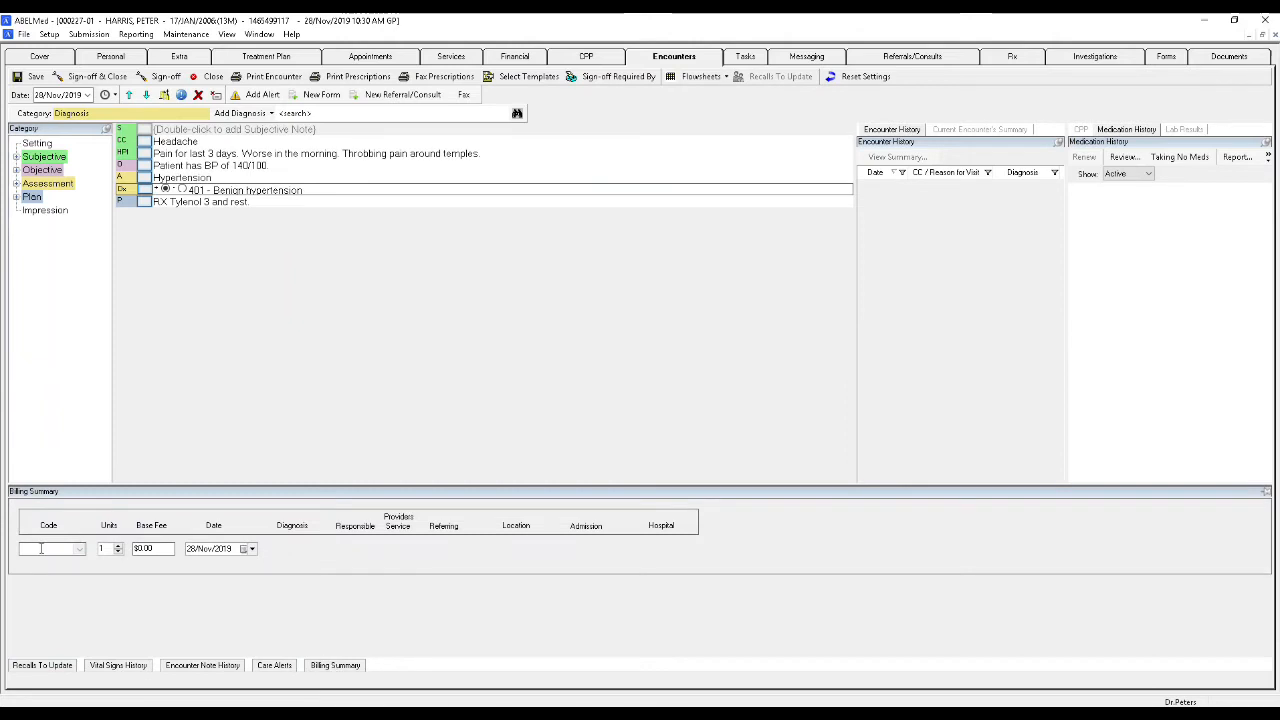
{"action": "type", "text": "A0"}
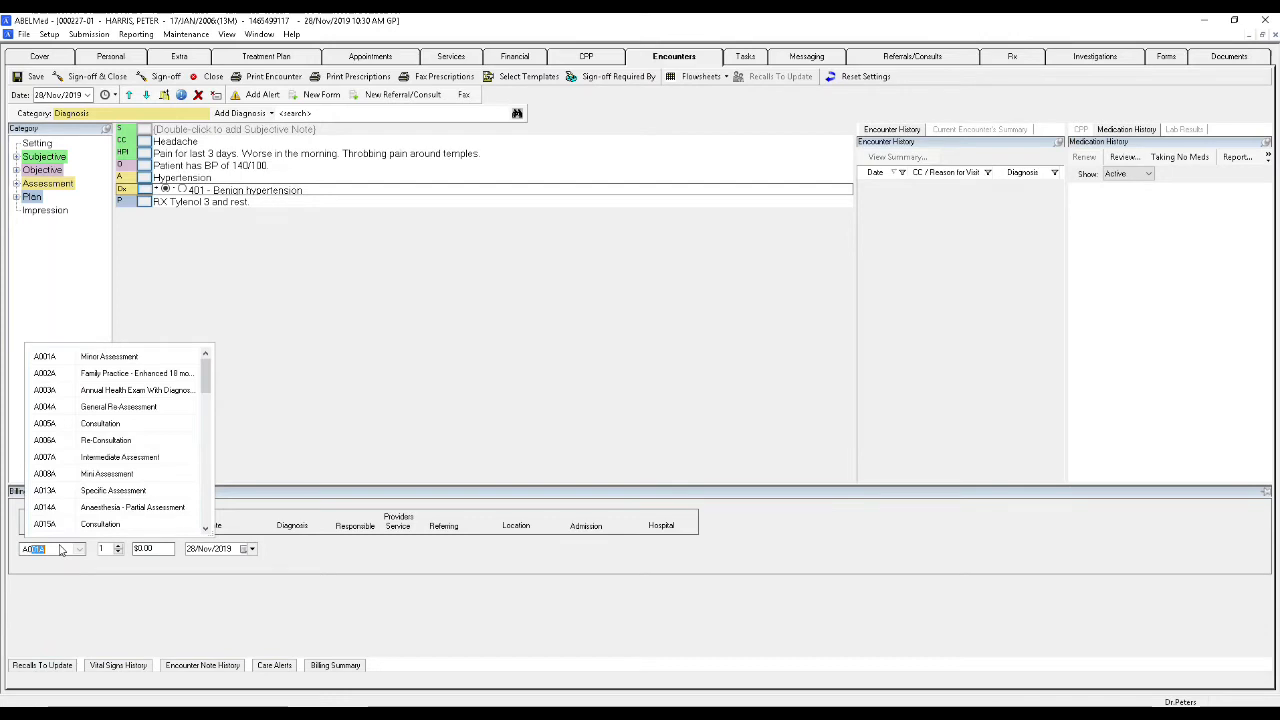
{"action": "type", "text": "07"}
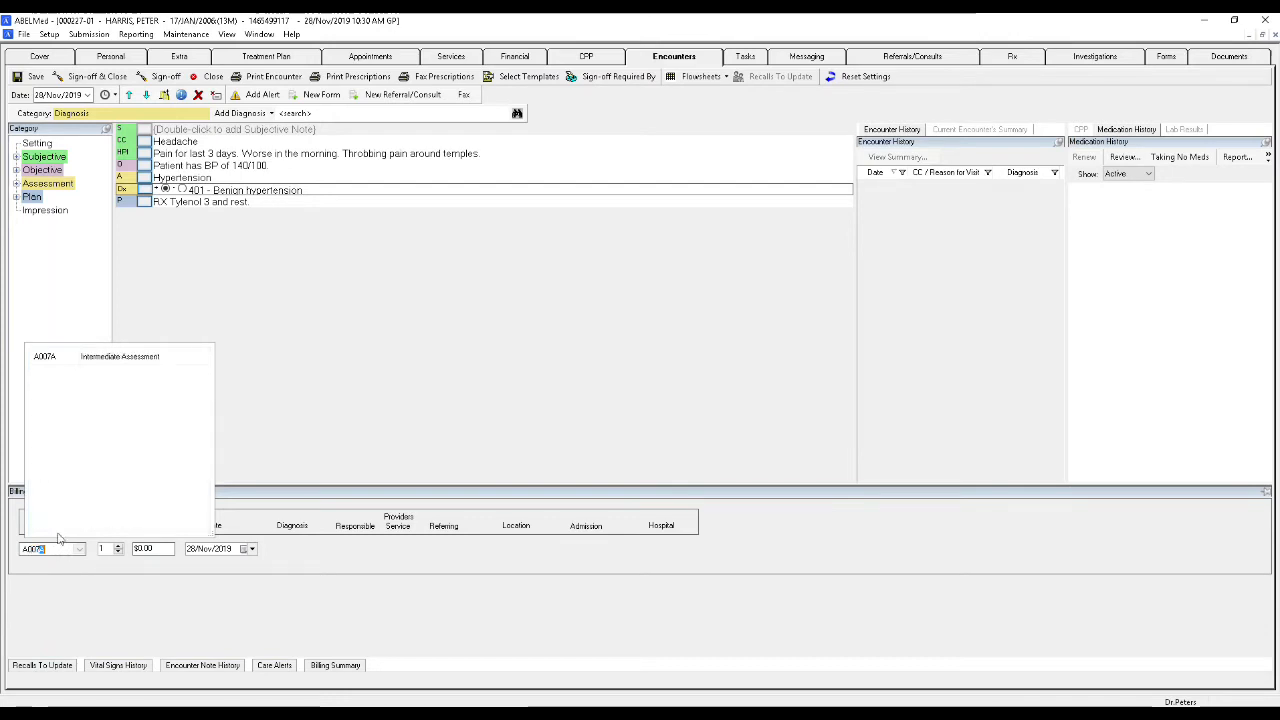
{"action": "key", "text": "Tab"}
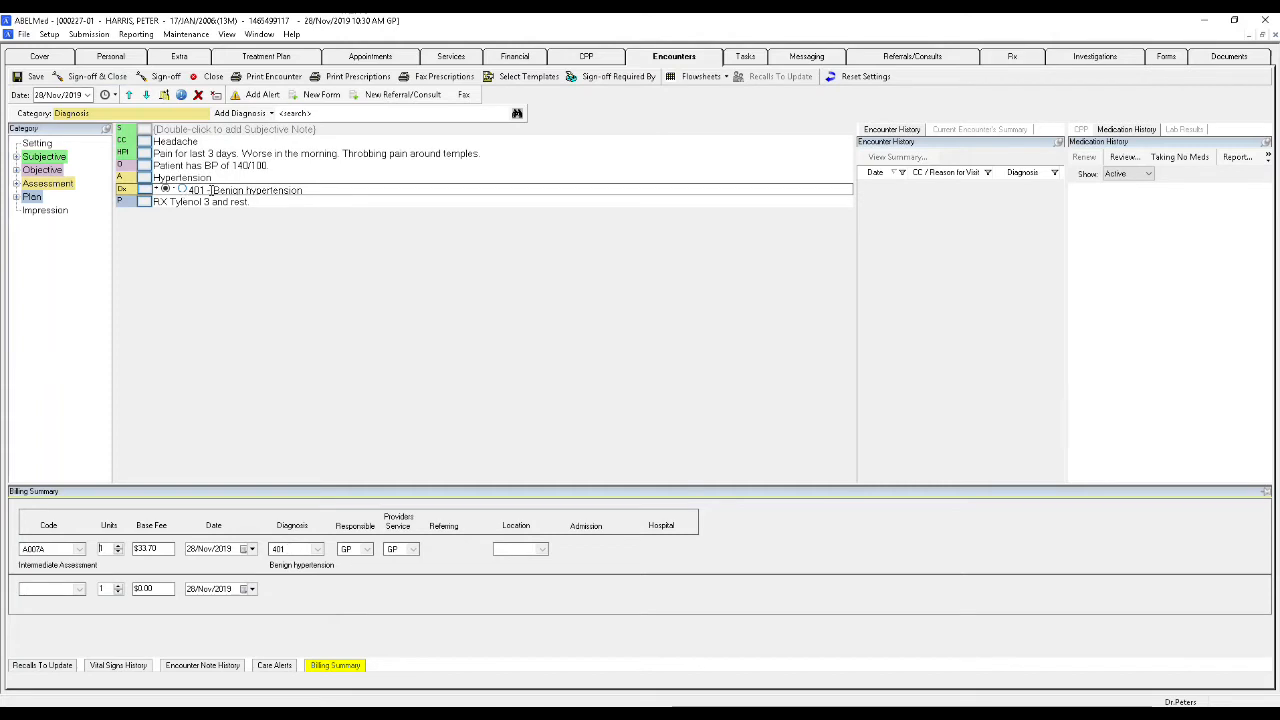
- Clear the diagnosis on the A007A billing line and re-enter 401, Benign hypertension
{"action": "left_click", "coordinate": [298, 549]}
{"action": "key", "text": "BackSpace"}
{"action": "key", "text": "BackSpace"}
{"action": "key", "text": "BackSpace"}
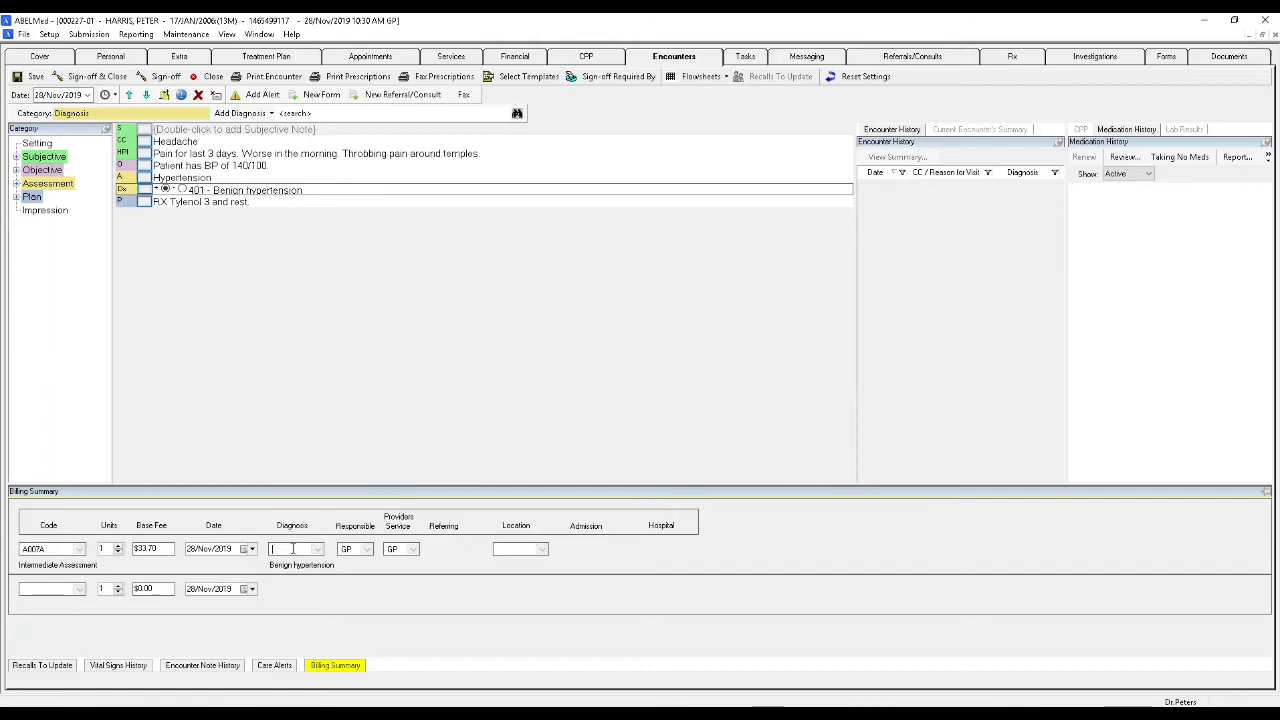
{"action": "type", "text": "401"}
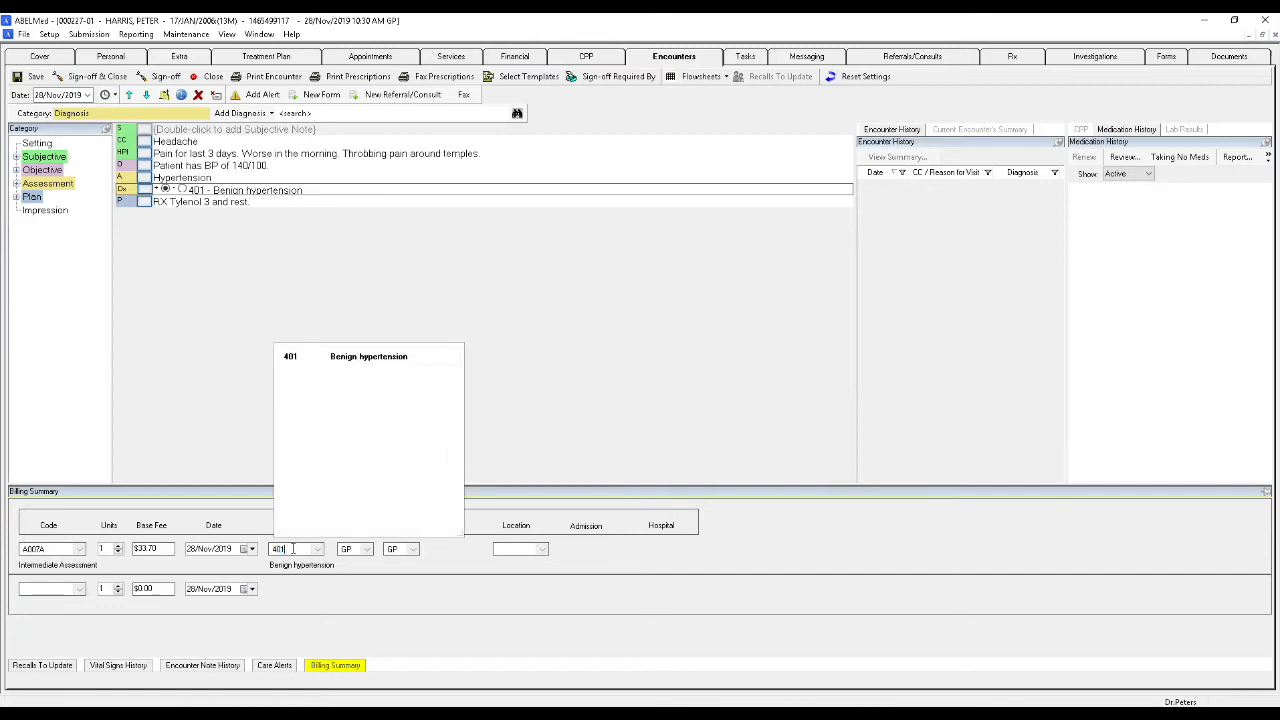
{"action": "left_click", "coordinate": [328, 357]}
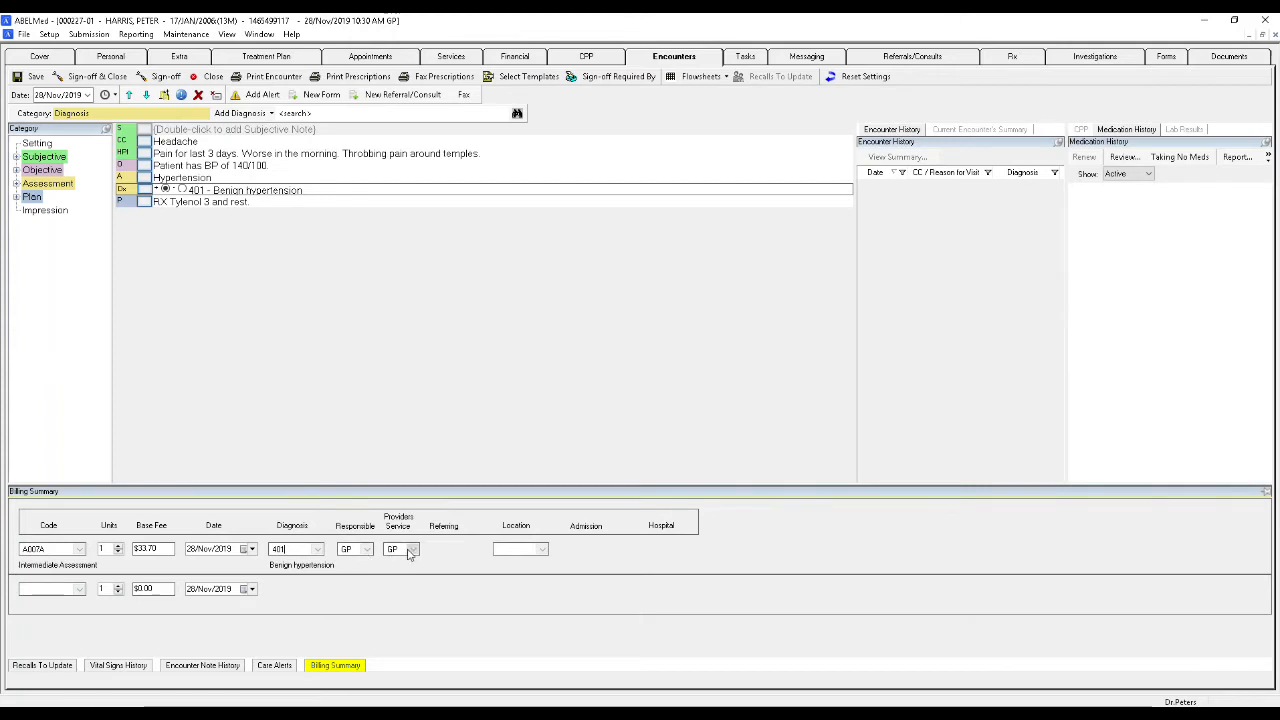
- Examine the choices for responsible provider, service provider and location on the A007A billing line
{"action": "left_click", "coordinate": [368, 550]}
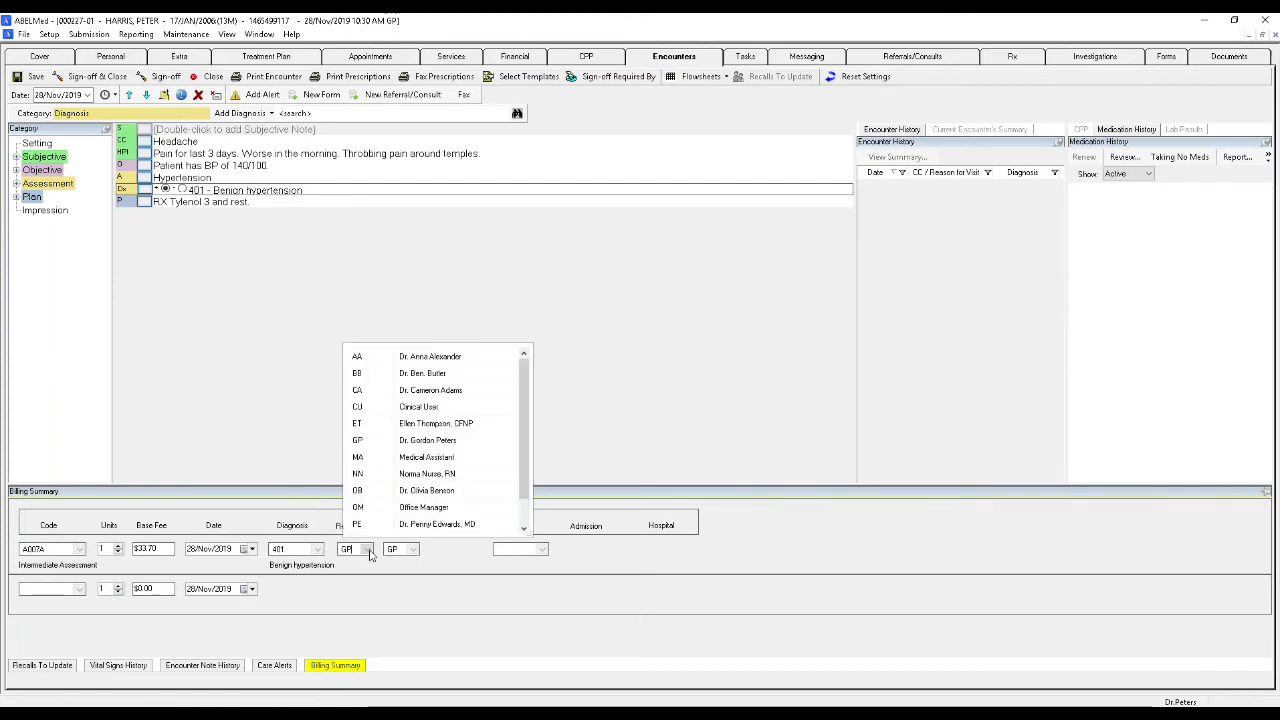
{"action": "left_click", "coordinate": [368, 552]}
{"action": "left_click", "coordinate": [414, 551]}
{"action": "left_click", "coordinate": [414, 551]}
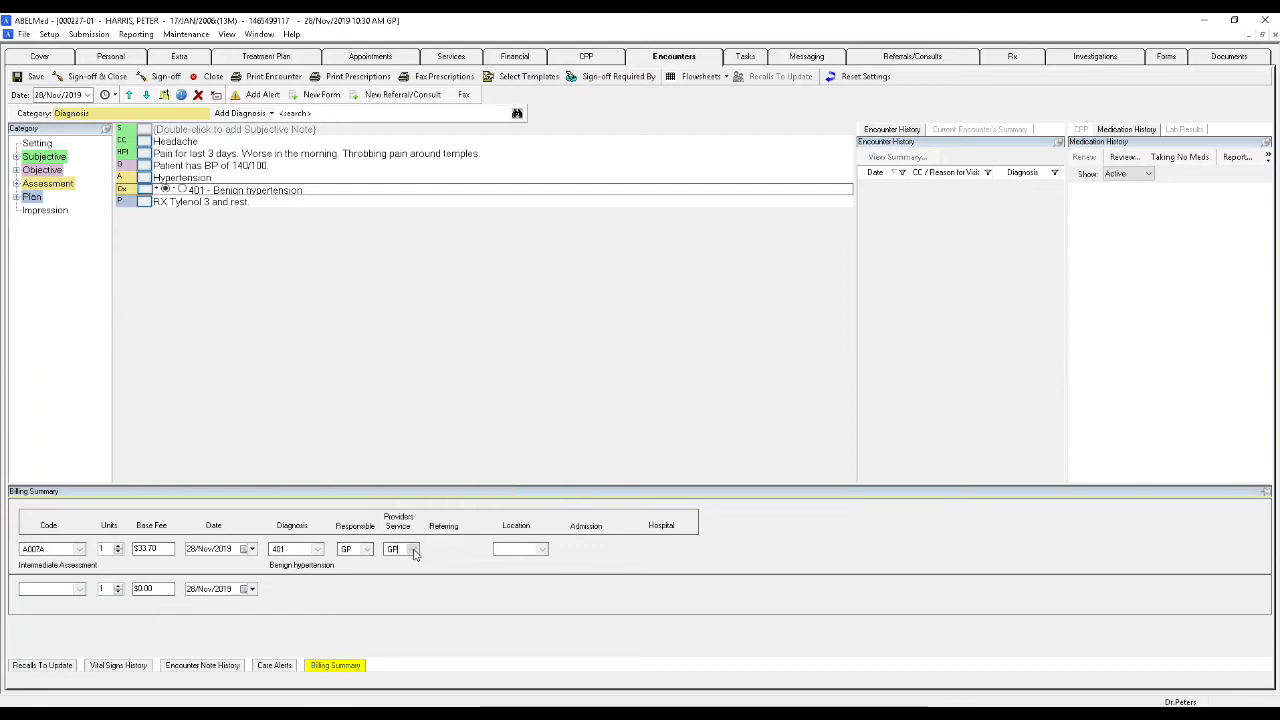
{"action": "left_click", "coordinate": [543, 550]}
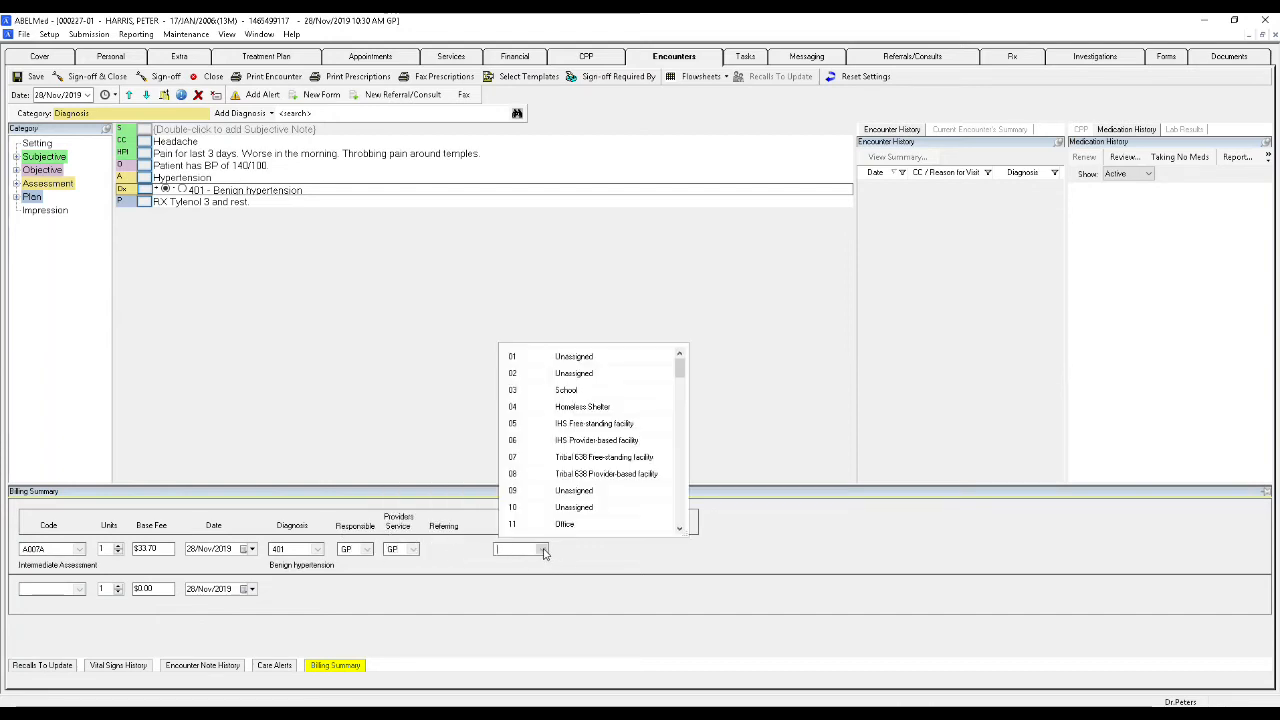
{"action": "left_click", "coordinate": [545, 552]}
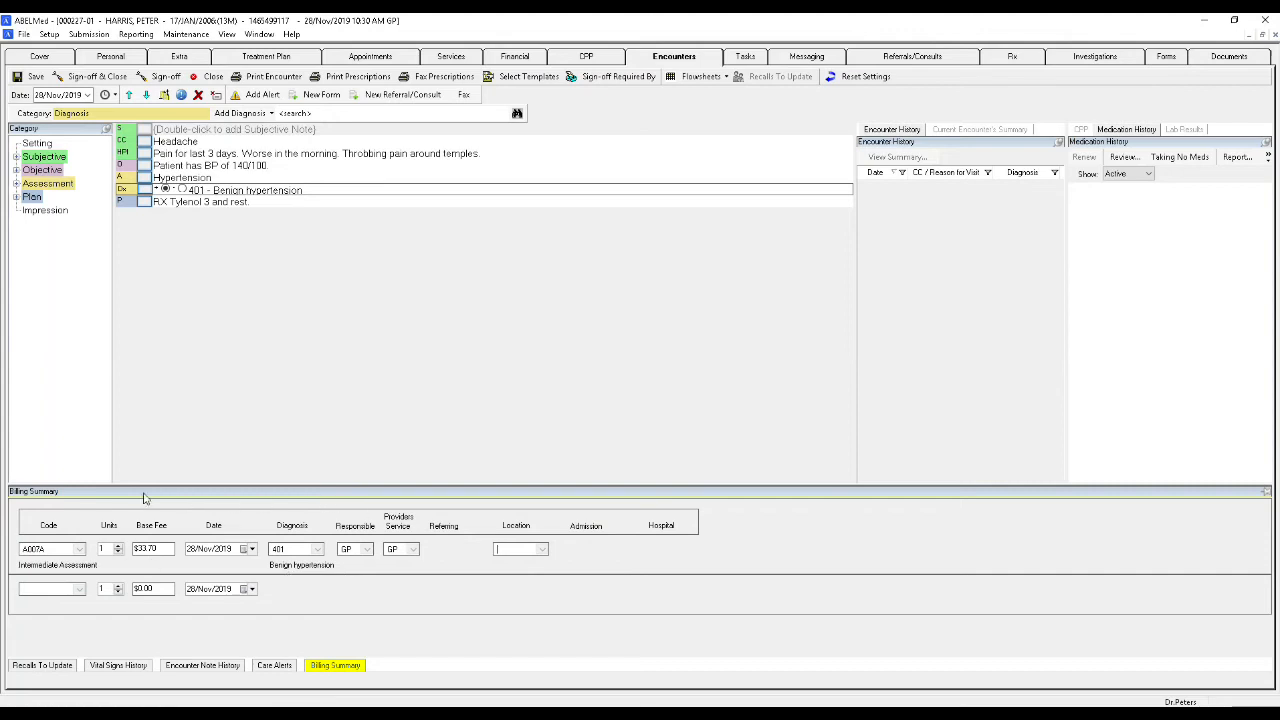
- Collapse and reopen the Billing Summary, and pin it so it stays open in the encounter
{"action": "left_click", "coordinate": [673, 285]}
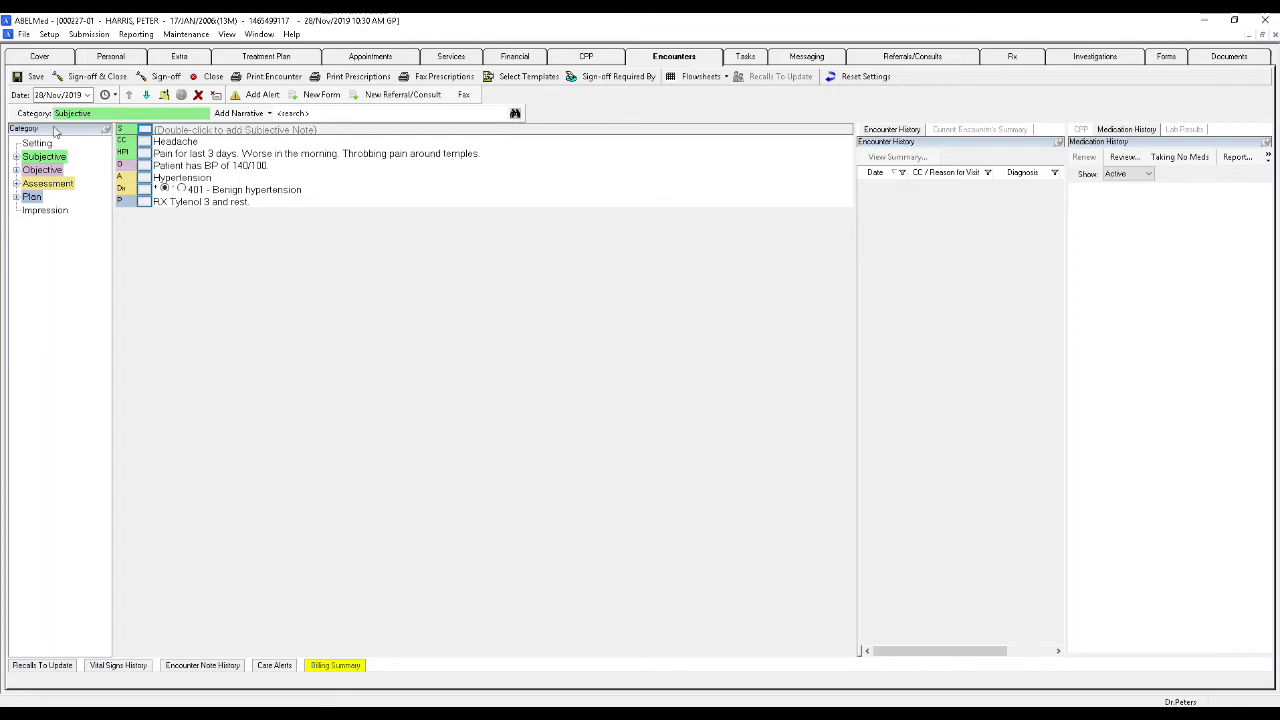
{"action": "left_click", "coordinate": [335, 666]}
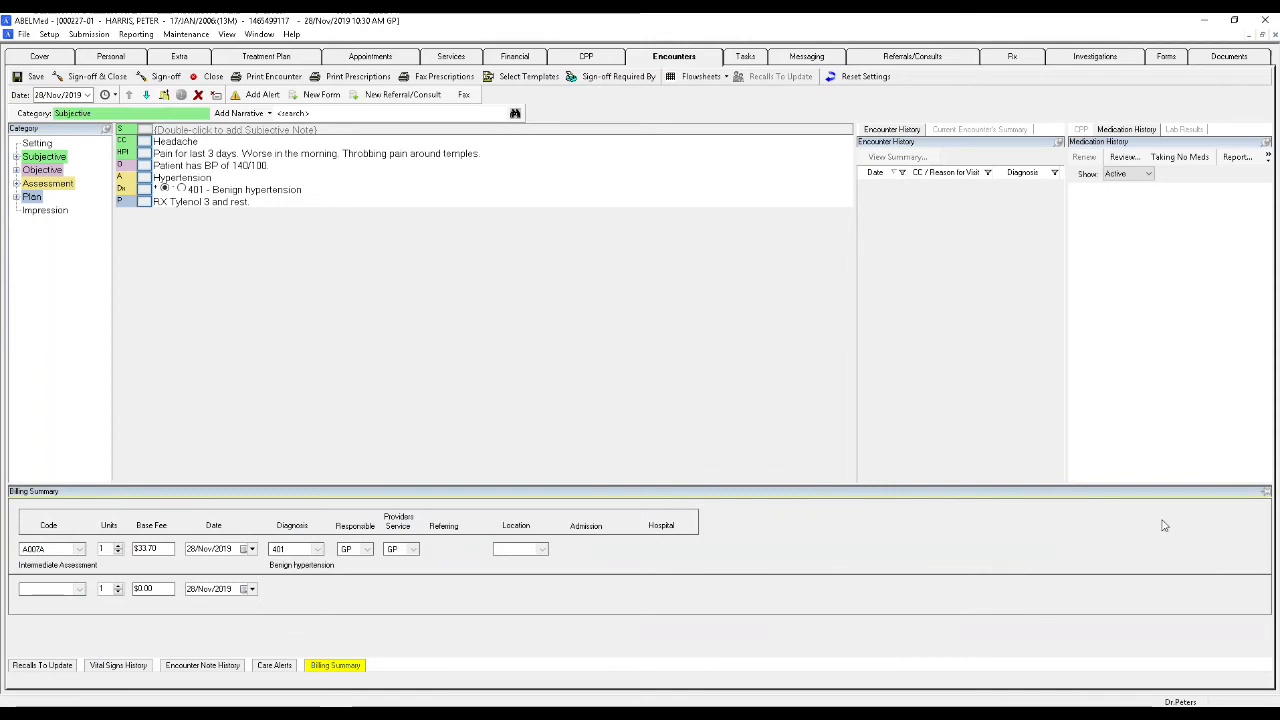
{"action": "left_click", "coordinate": [1267, 494]}
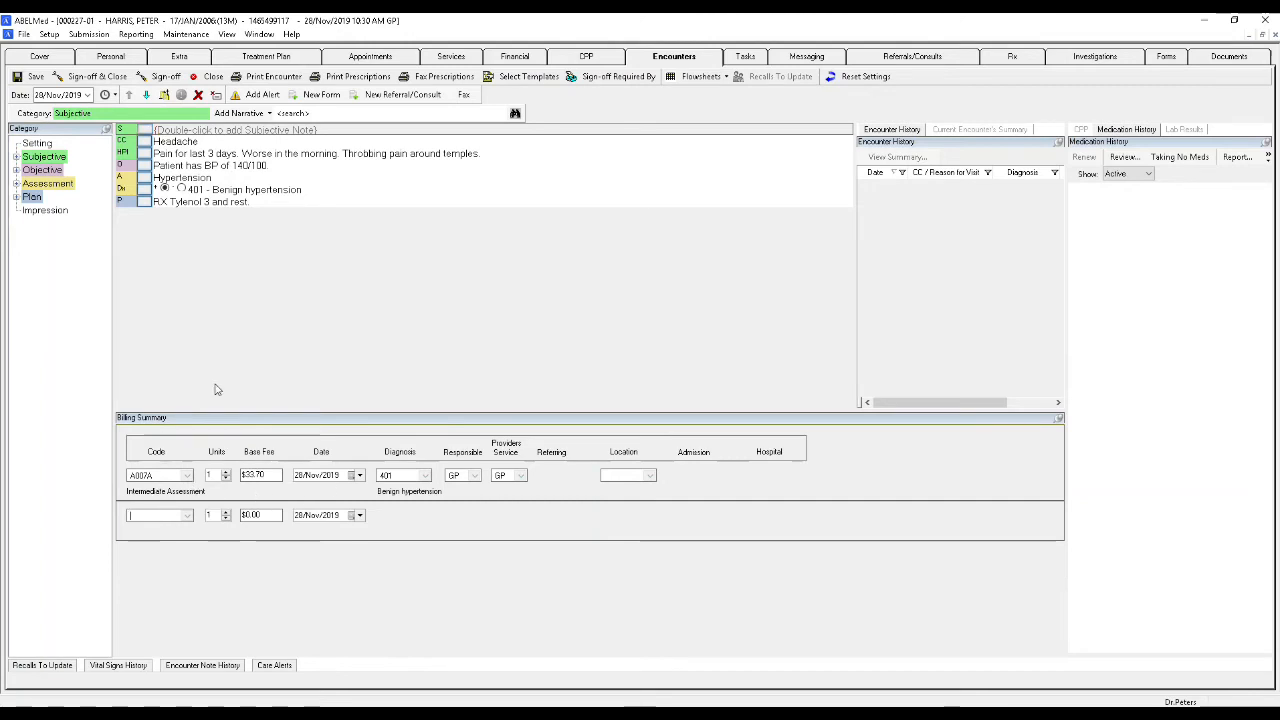
- Add service code G355A, Gastric Lavage Diagnostic, as a second billing line
{"action": "type", "text": "G"}
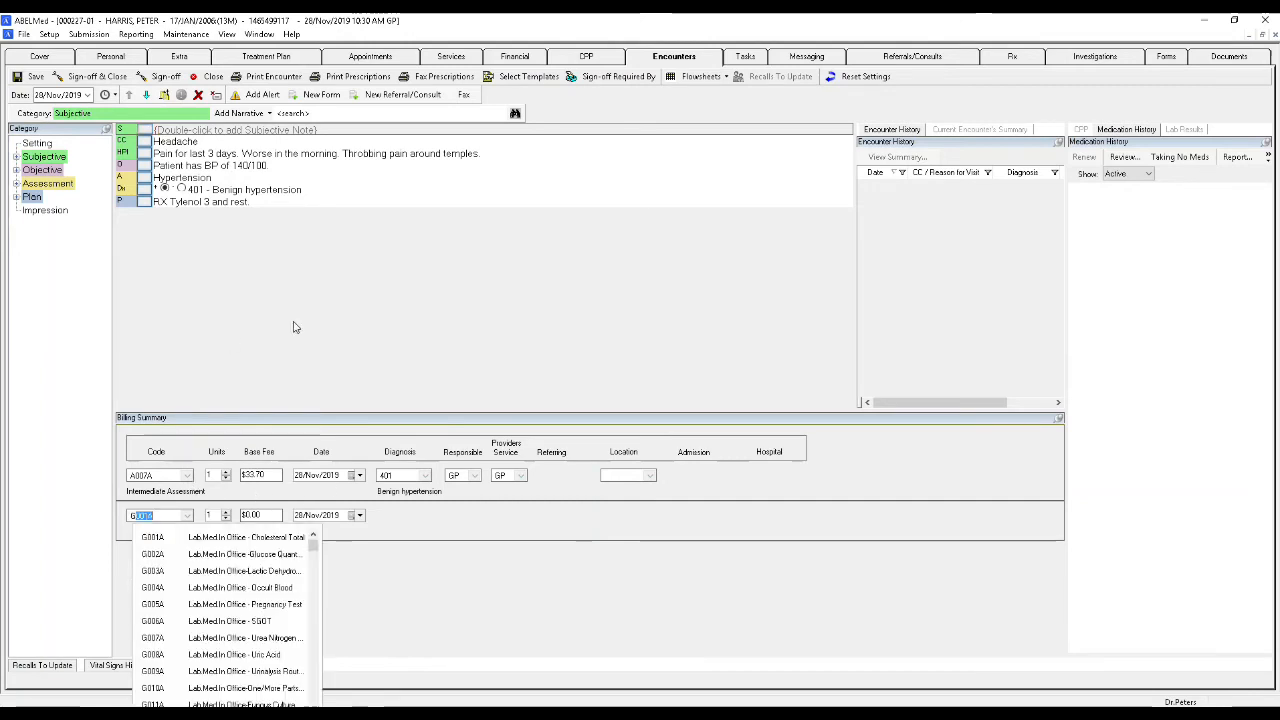
{"action": "type", "text": "3"}
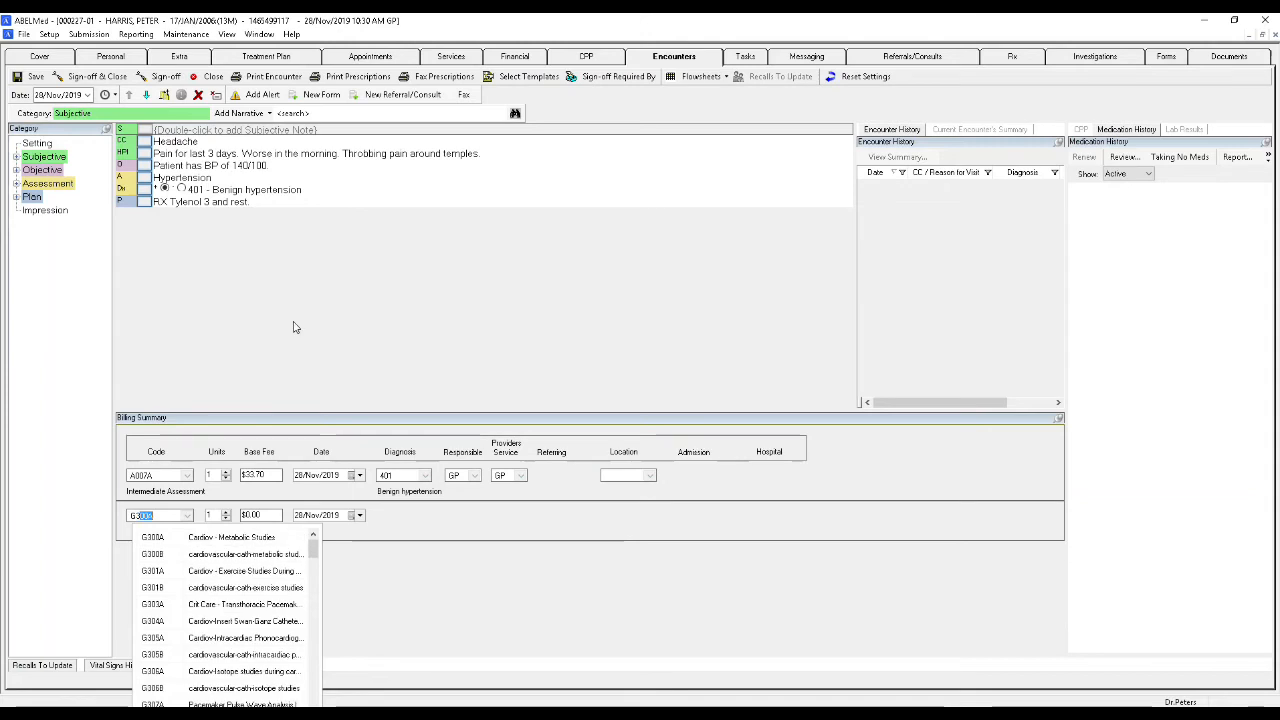
{"action": "type", "text": "55"}
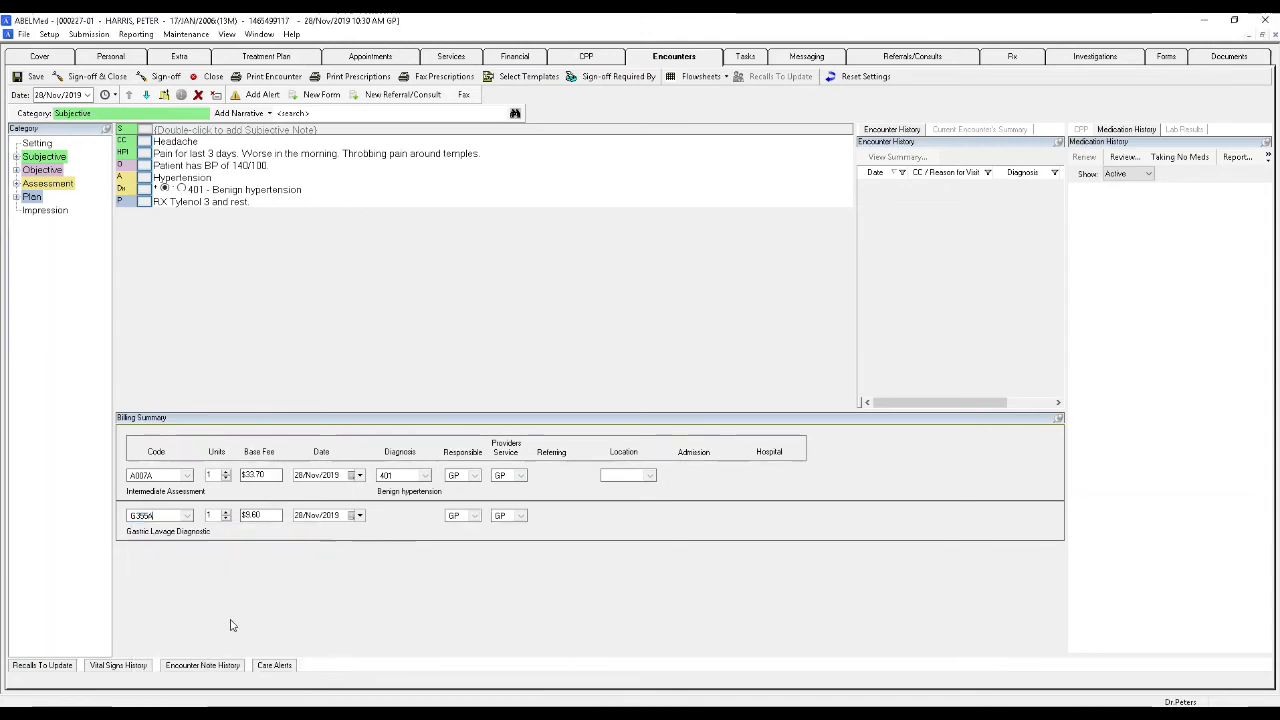
{"action": "left_click", "coordinate": [230, 622]}
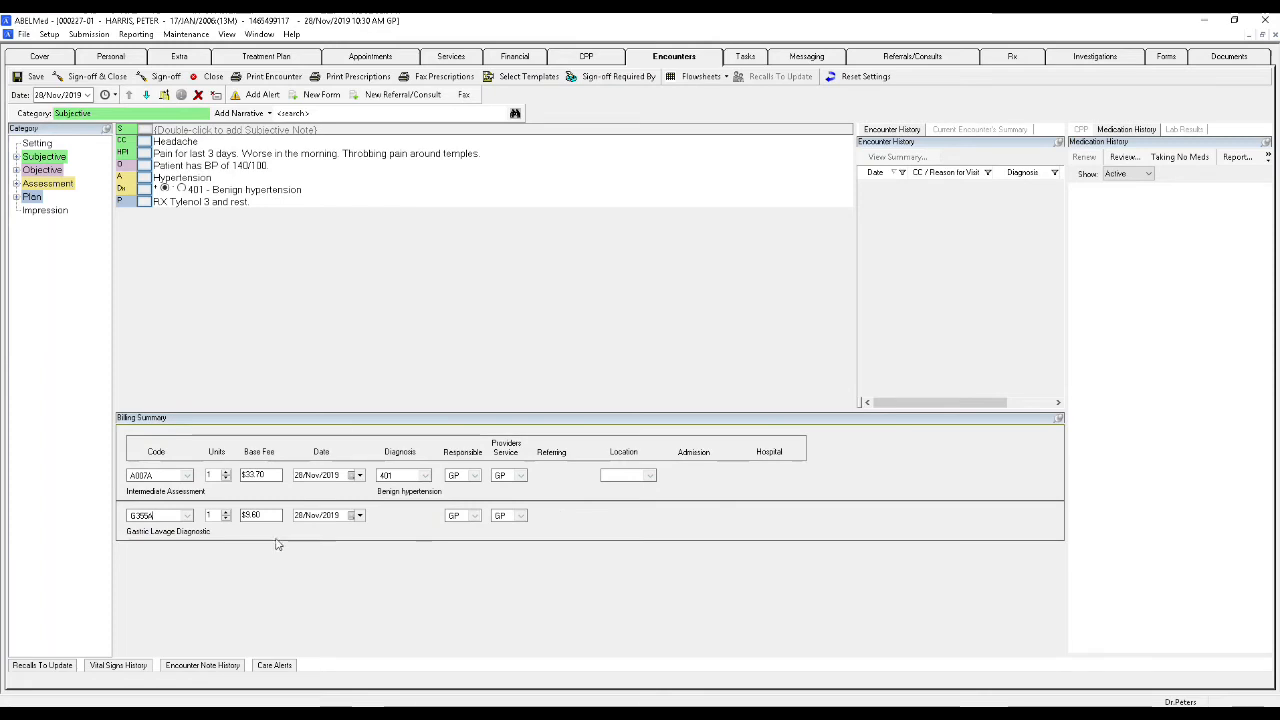
{"action": "key", "text": "Tab"}
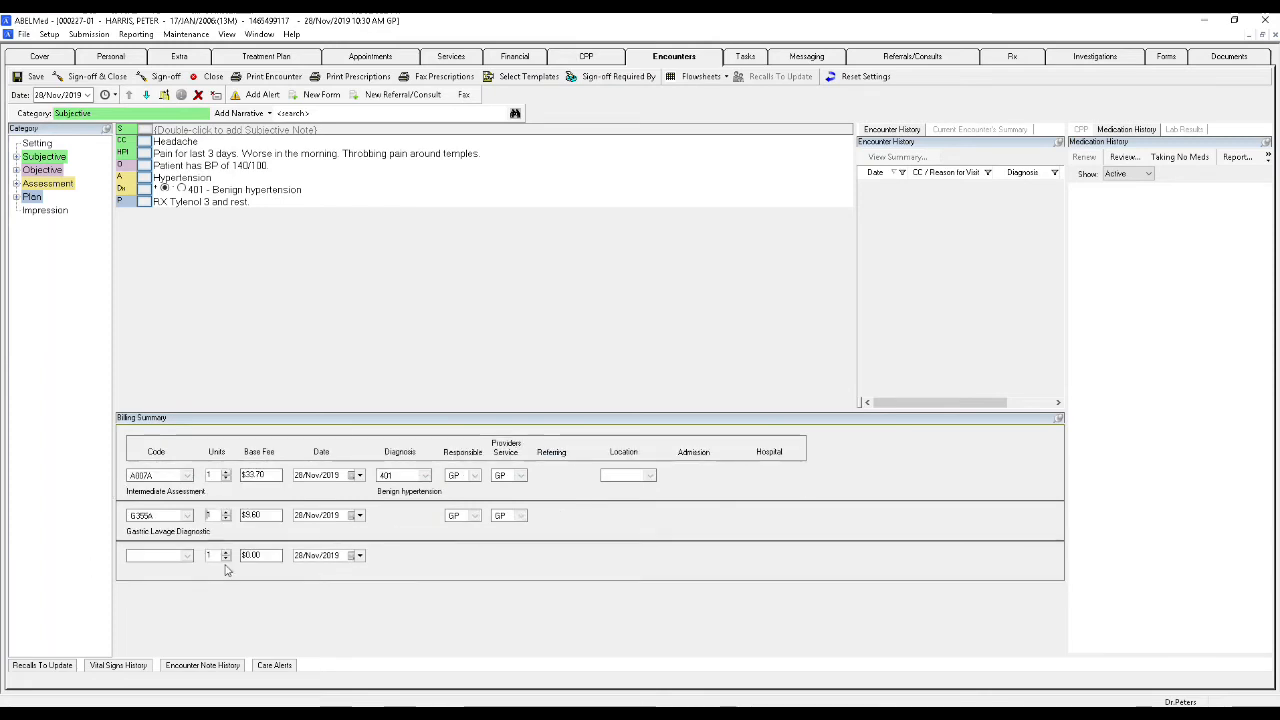
- Save the encounter with its billing lines and close it with the Billing Summary unpinned
{"action": "left_click", "coordinate": [375, 315]}
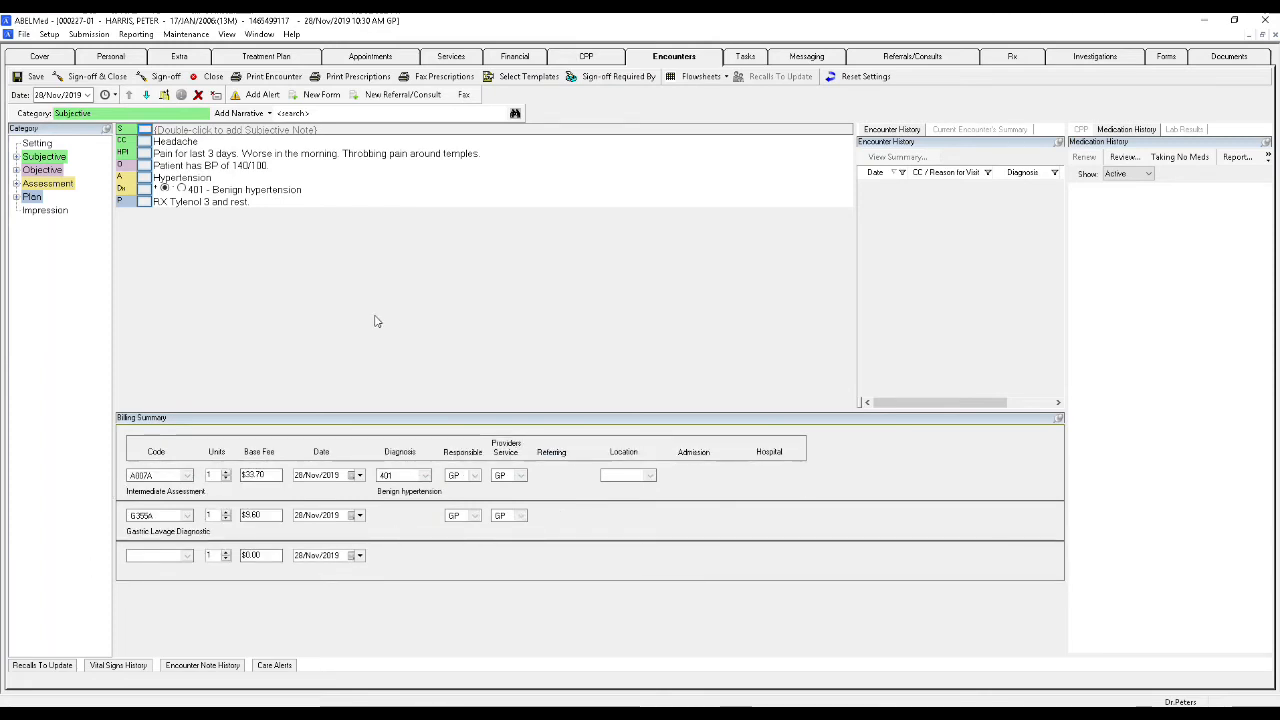
{"action": "left_click", "coordinate": [30, 76]}
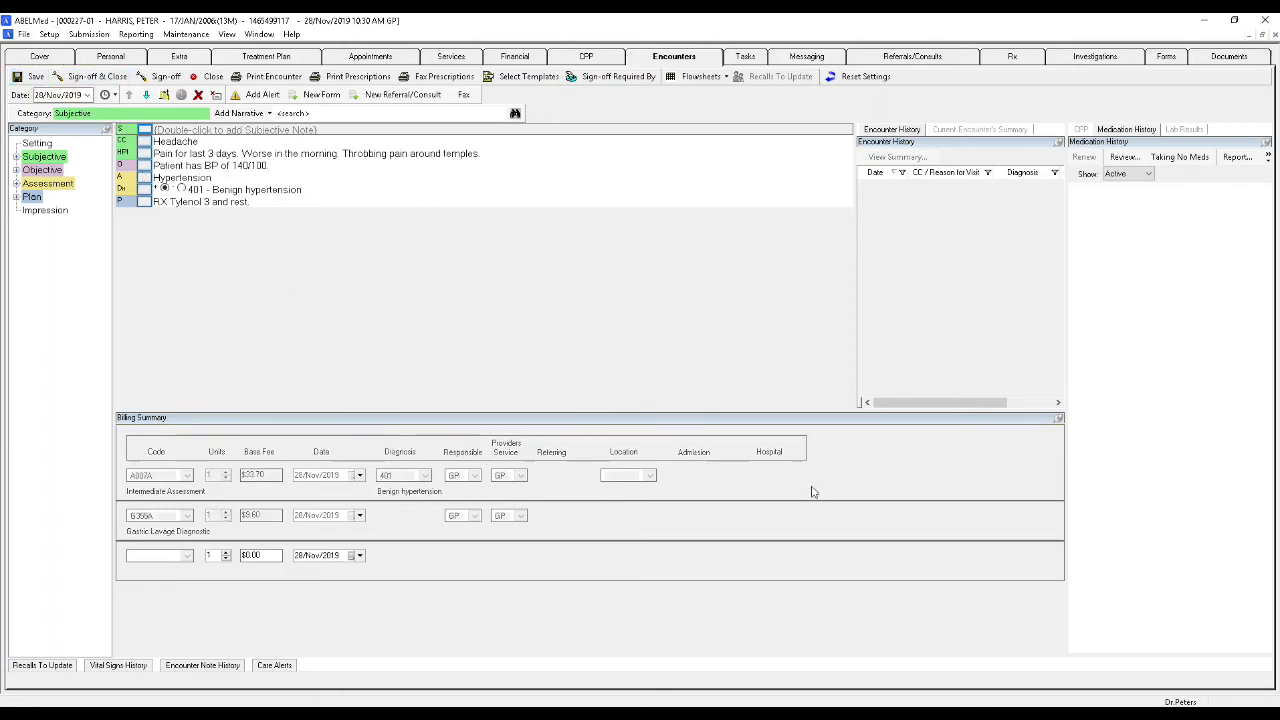
{"action": "left_click", "coordinate": [1058, 418]}
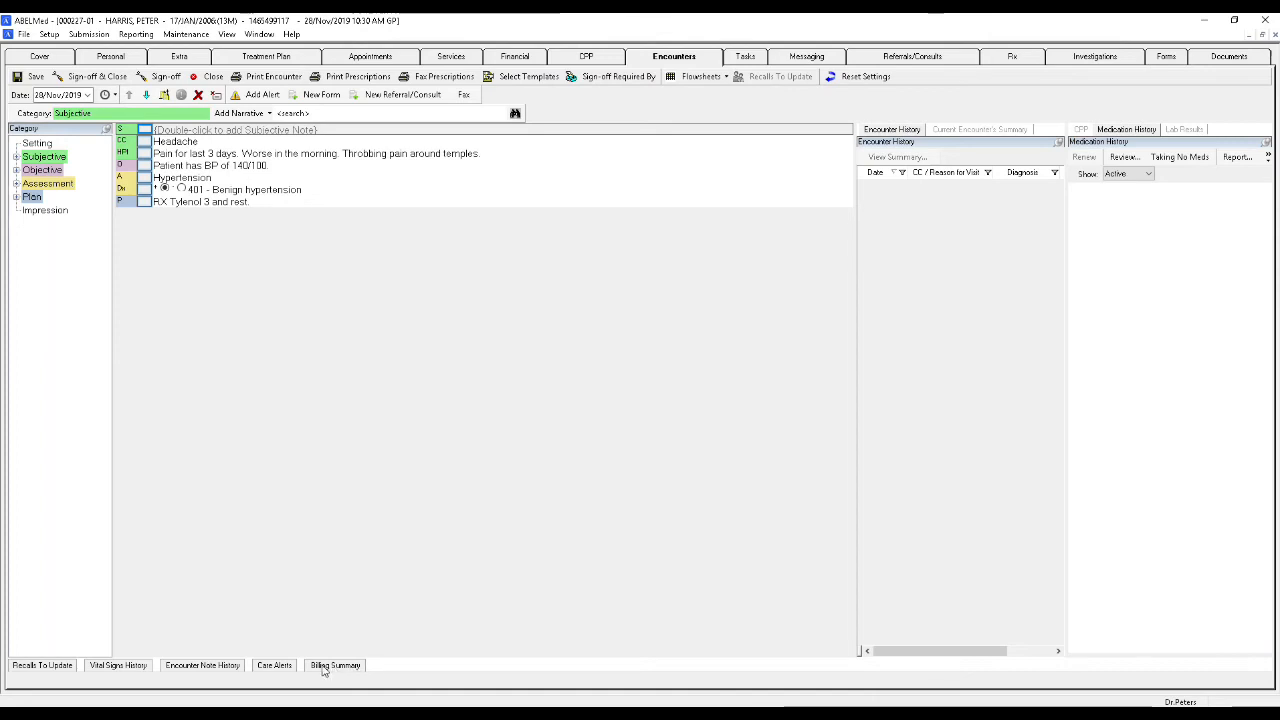
{"action": "left_click", "coordinate": [200, 77]}
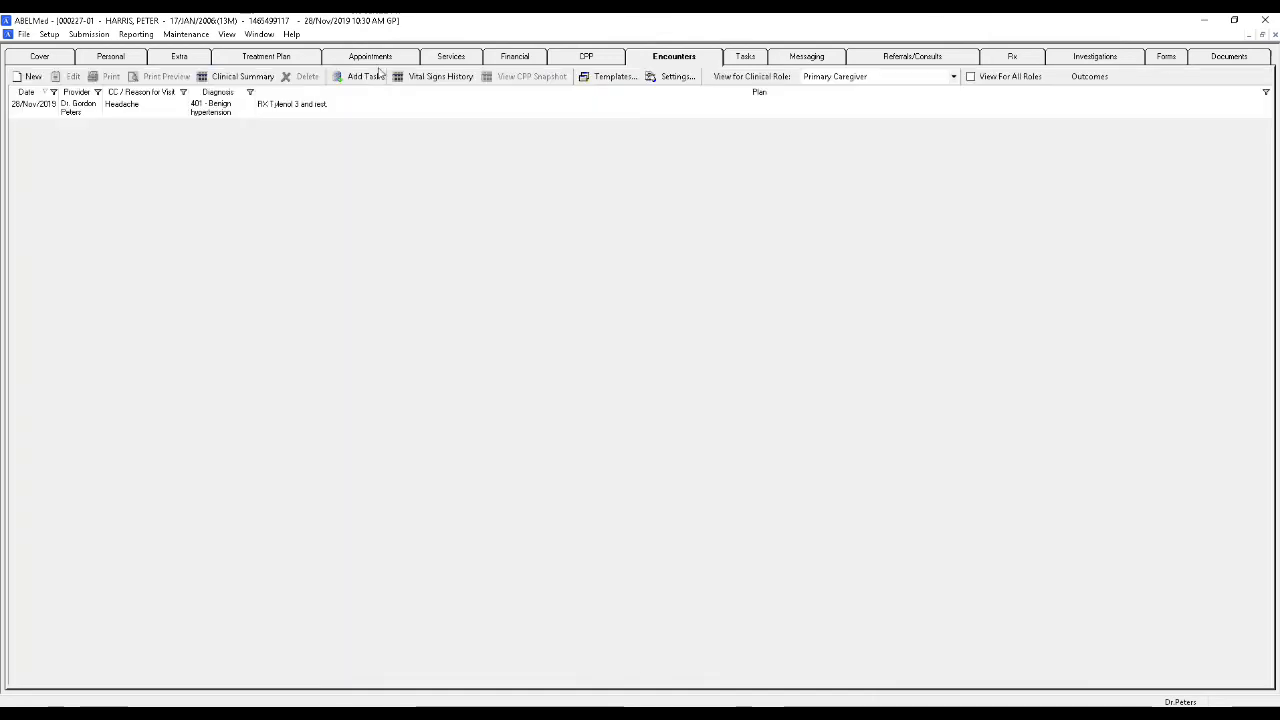
- Review the A007A and G355A charges in the patient's services and financial records, and return to the encounter list
{"action": "left_click", "coordinate": [451, 56]}
{"action": "left_click", "coordinate": [390, 279]}
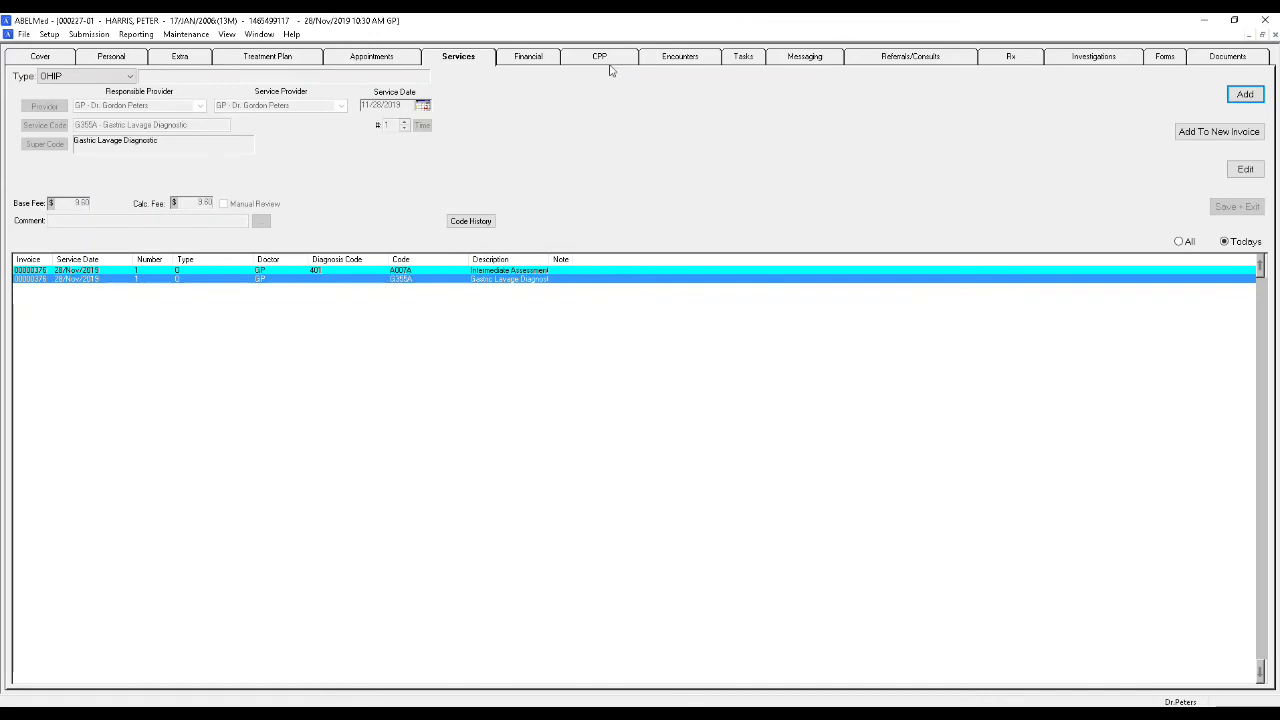
{"action": "left_click", "coordinate": [393, 271]}
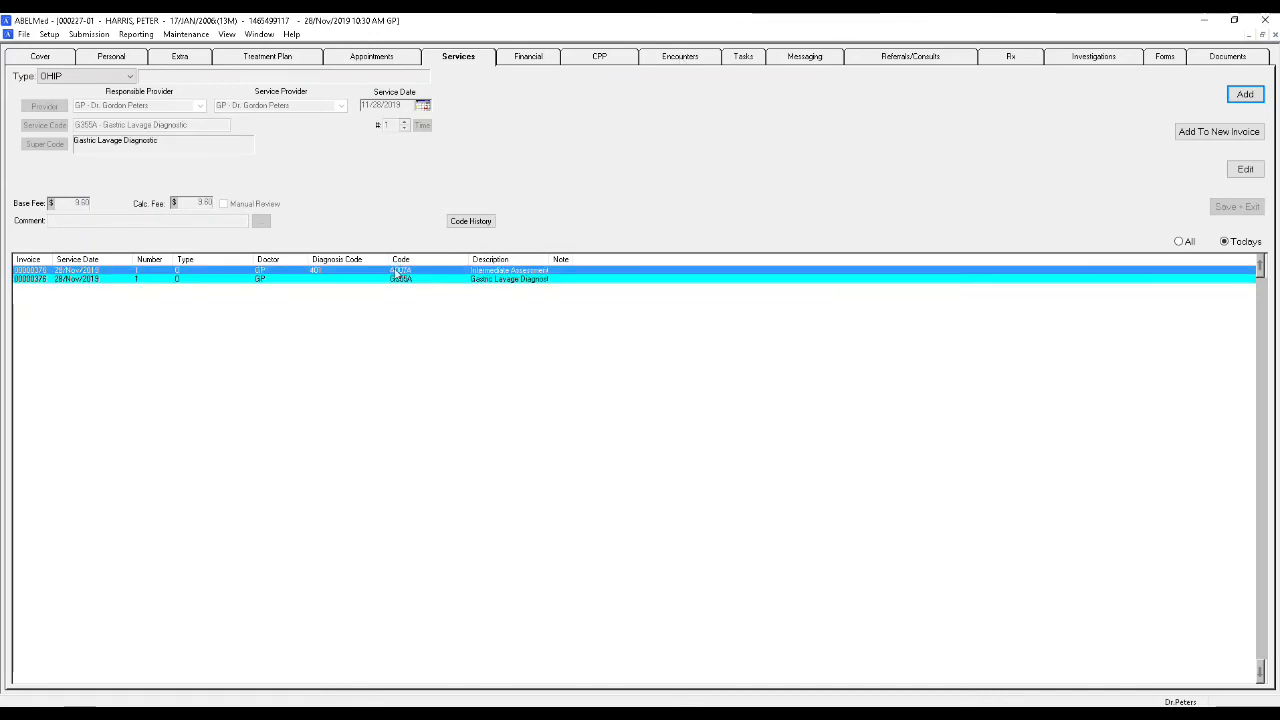
{"action": "left_click", "coordinate": [376, 280]}
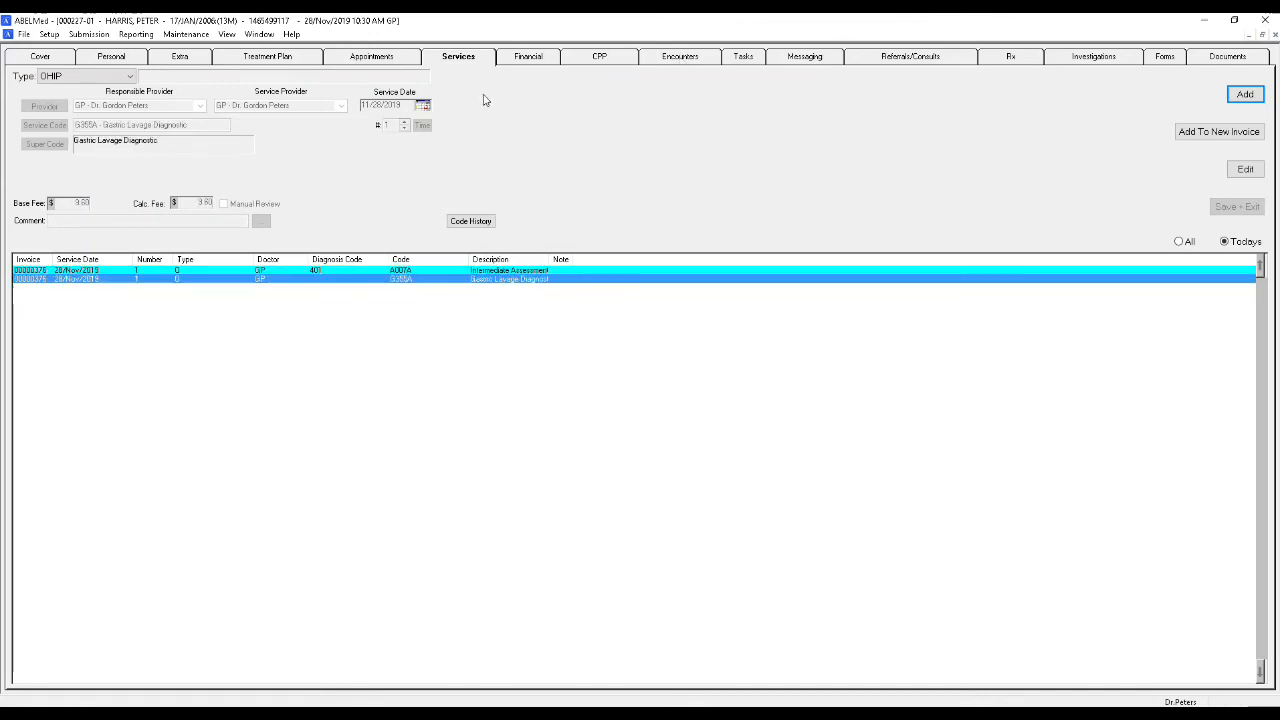
{"action": "left_click", "coordinate": [524, 60]}
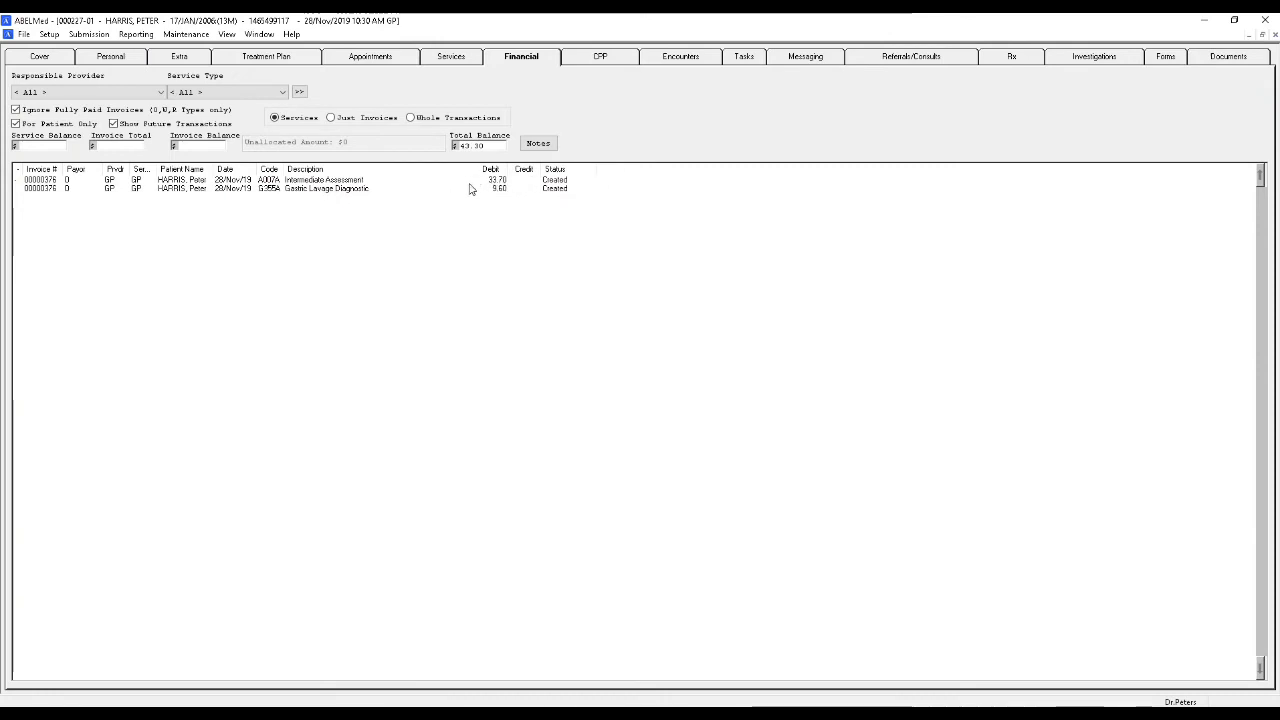
{"action": "left_click", "coordinate": [680, 62]}
{"action": "left_click", "coordinate": [309, 110]}
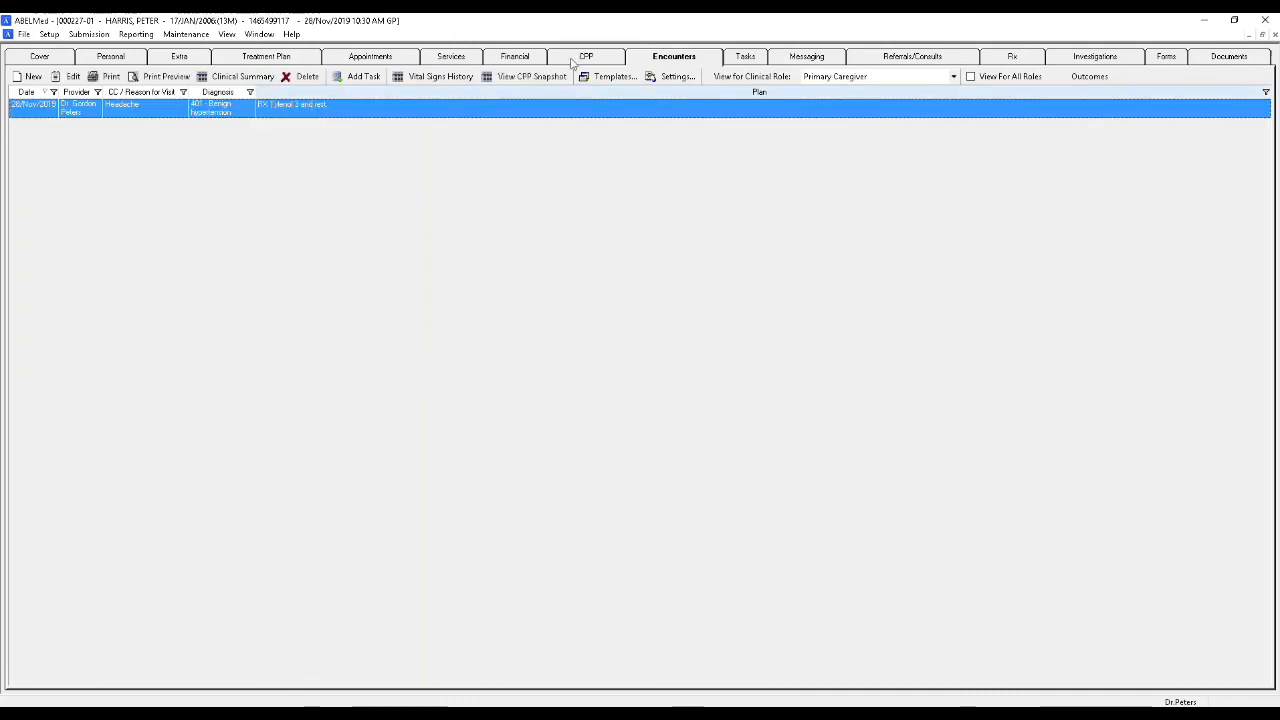
- View the details of the billed A007A service and the actions available for it in the services list
{"action": "left_click", "coordinate": [451, 56]}
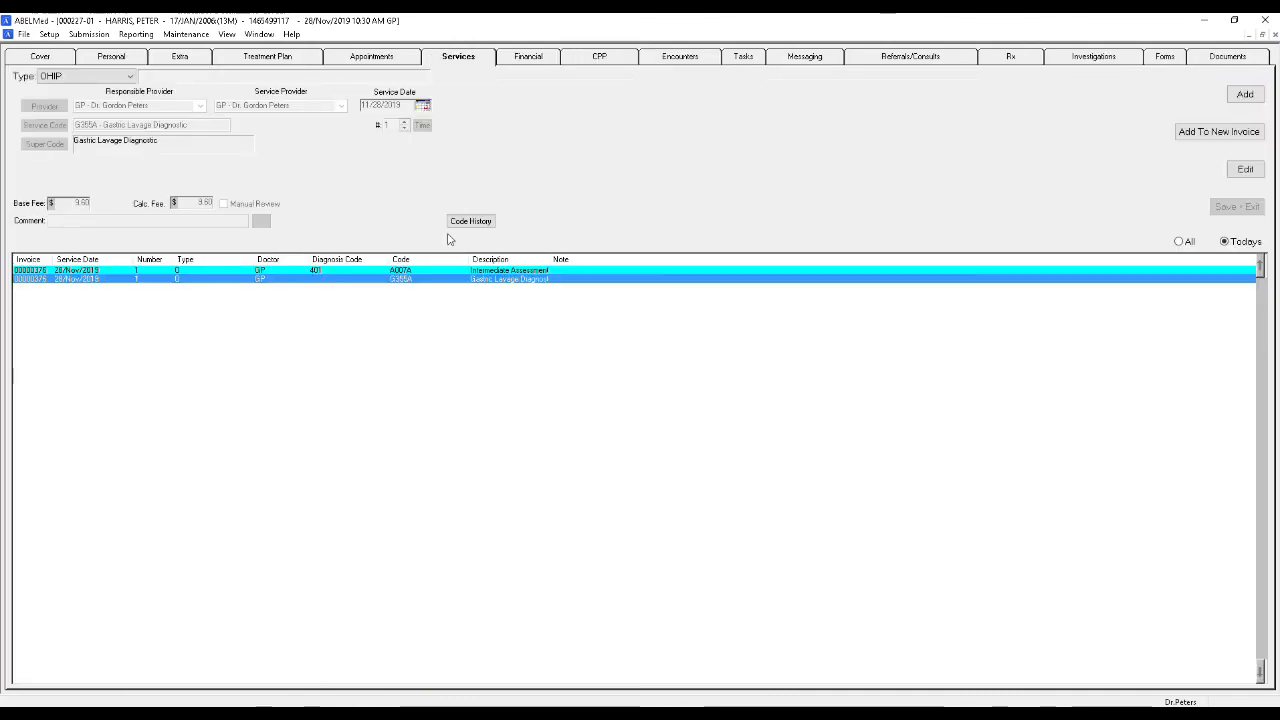
{"action": "left_click", "coordinate": [392, 272]}
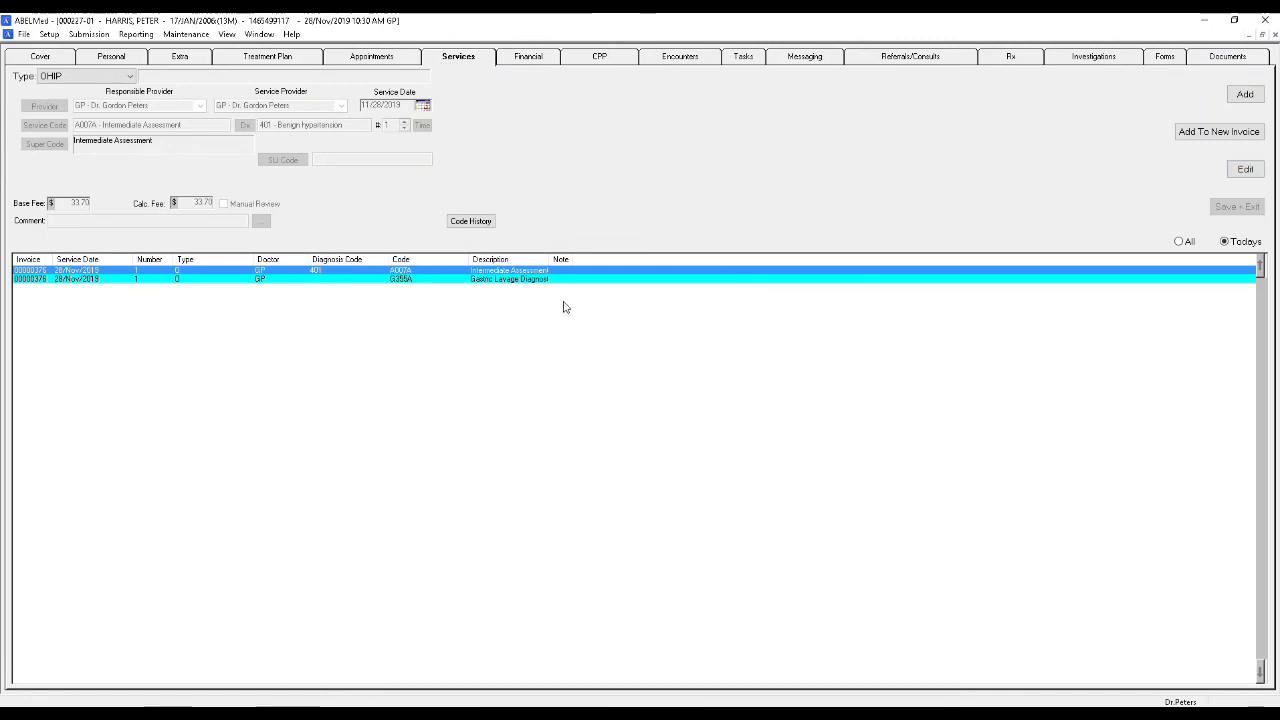
{"action": "right_click", "coordinate": [440, 273]}
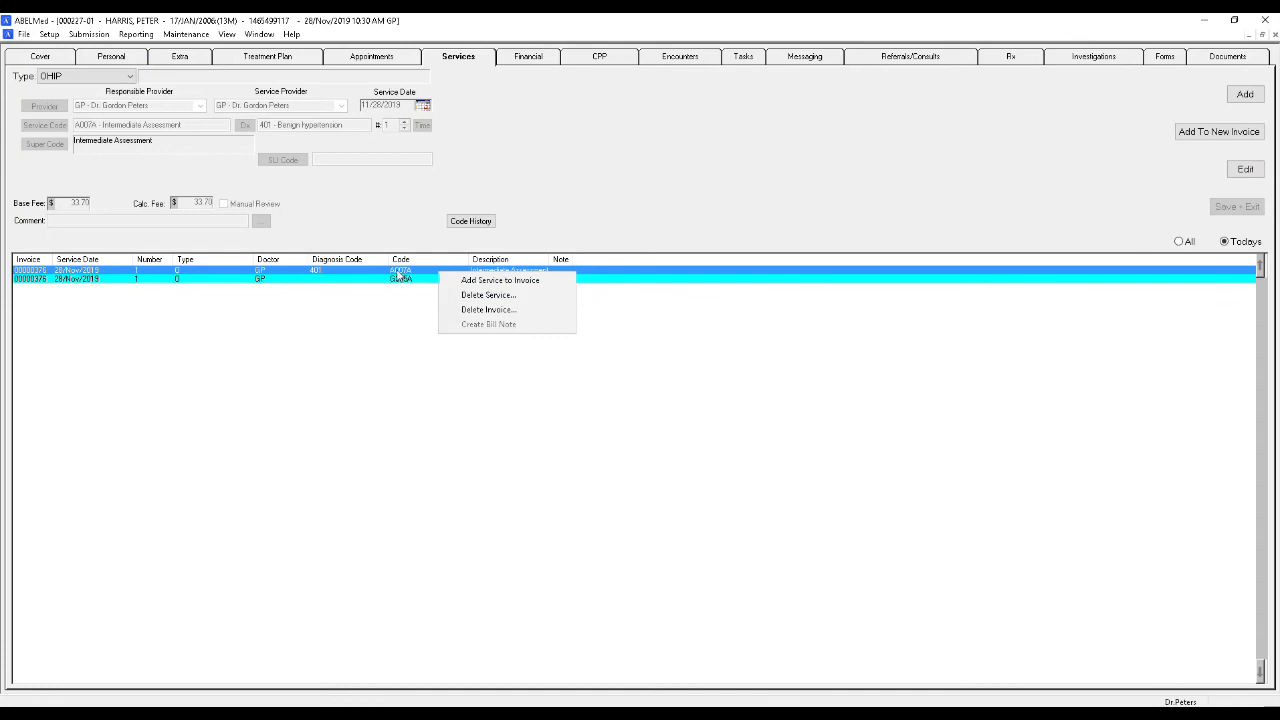
{"action": "left_click", "coordinate": [516, 86]}
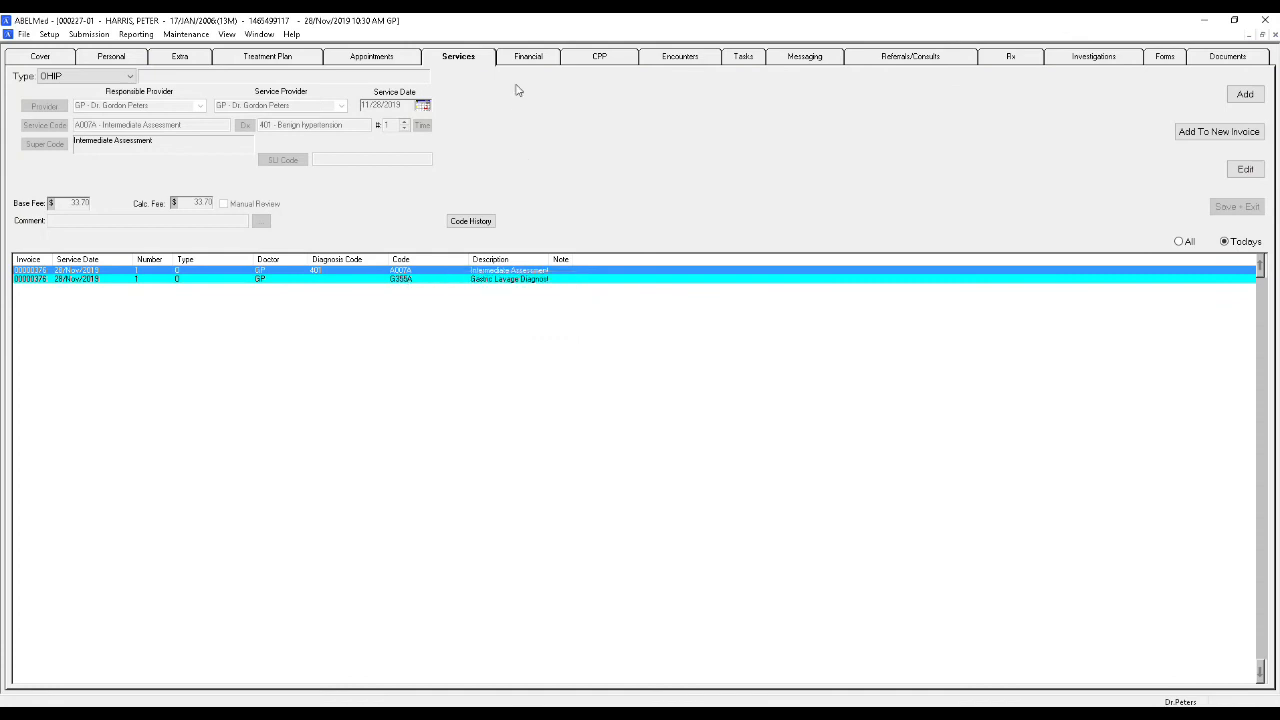
- Reopen the 28/Nov/2019 Headache encounter and start a new line in its Billing Summary
{"action": "left_click", "coordinate": [677, 58]}
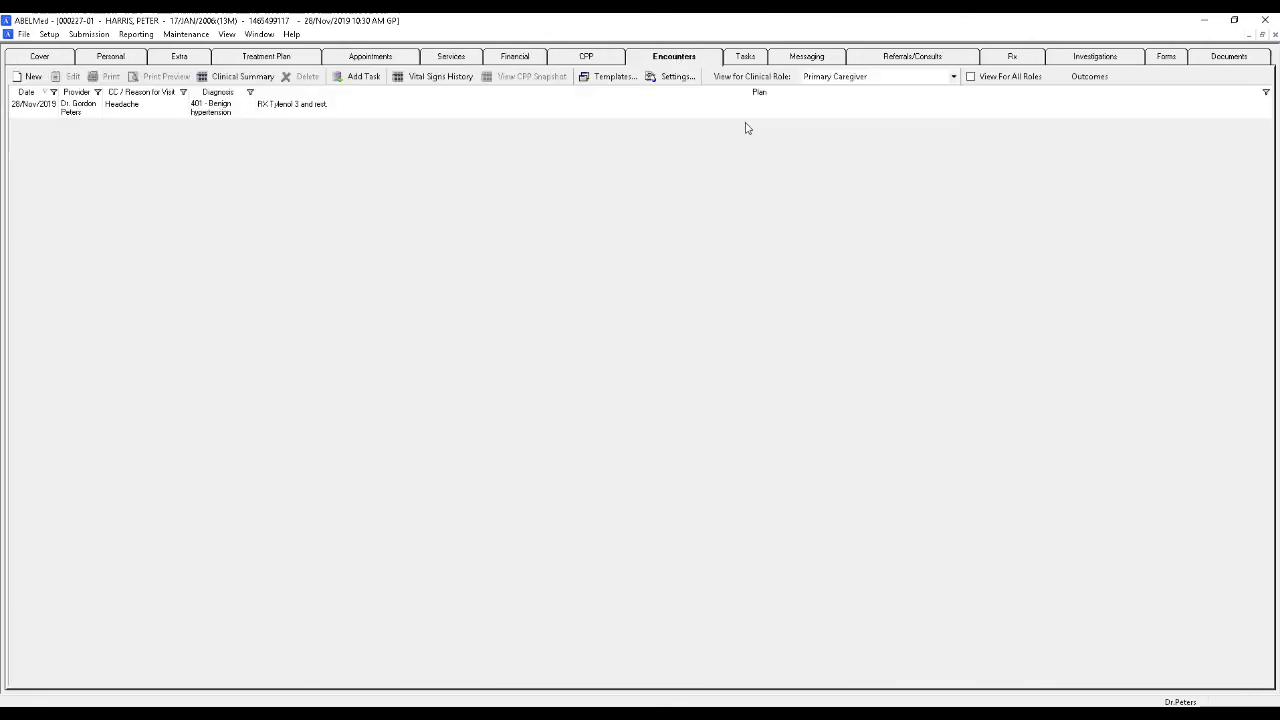
{"action": "left_click", "coordinate": [247, 112]}
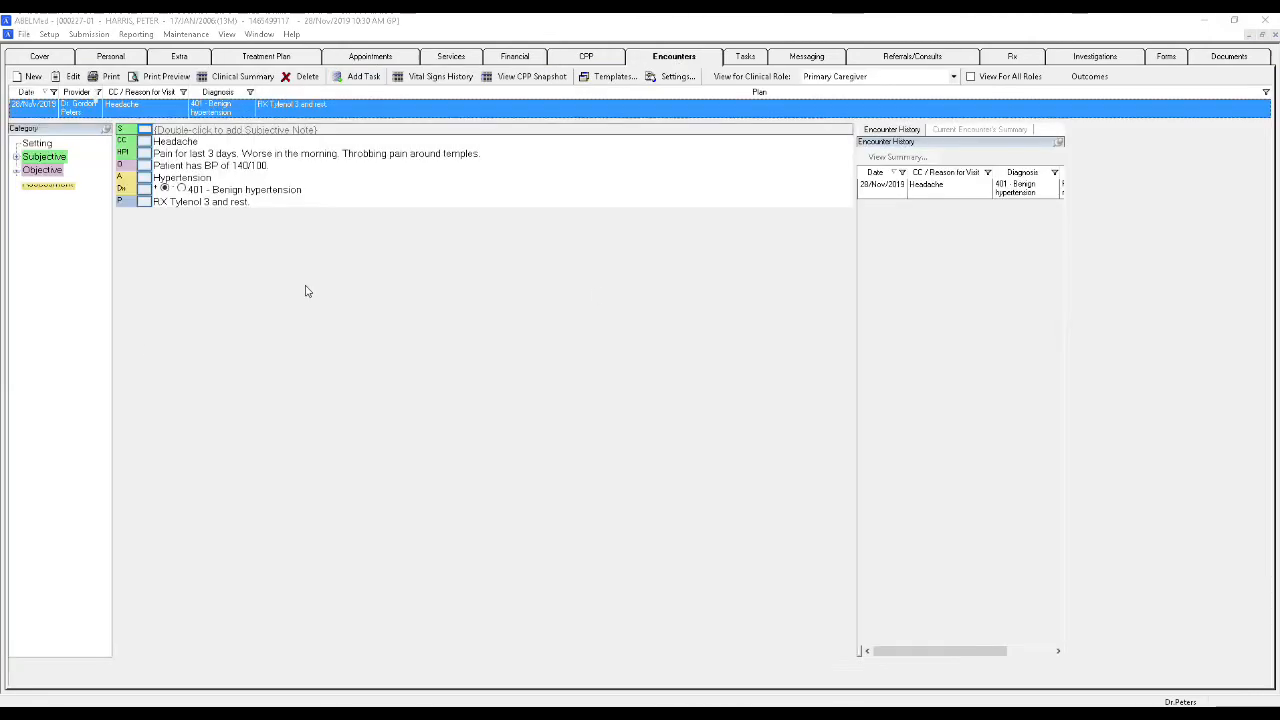
{"action": "left_click", "coordinate": [324, 667]}
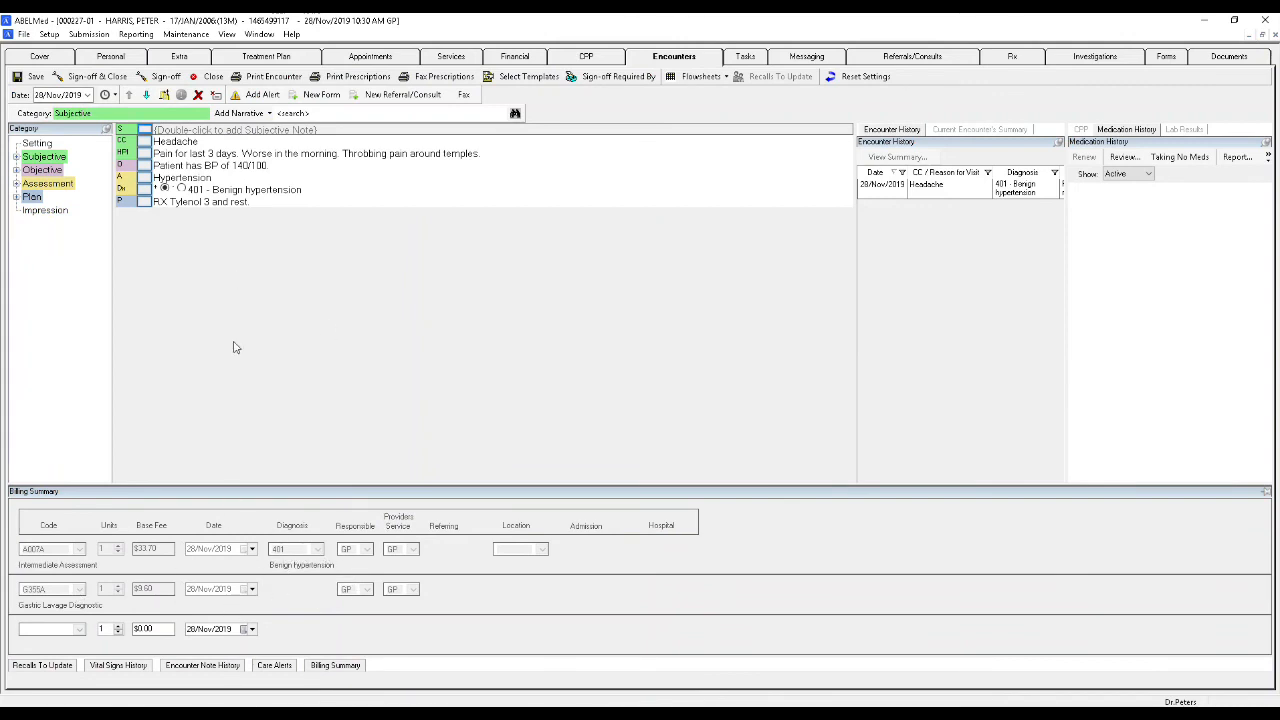
{"action": "left_click", "coordinate": [57, 629]}
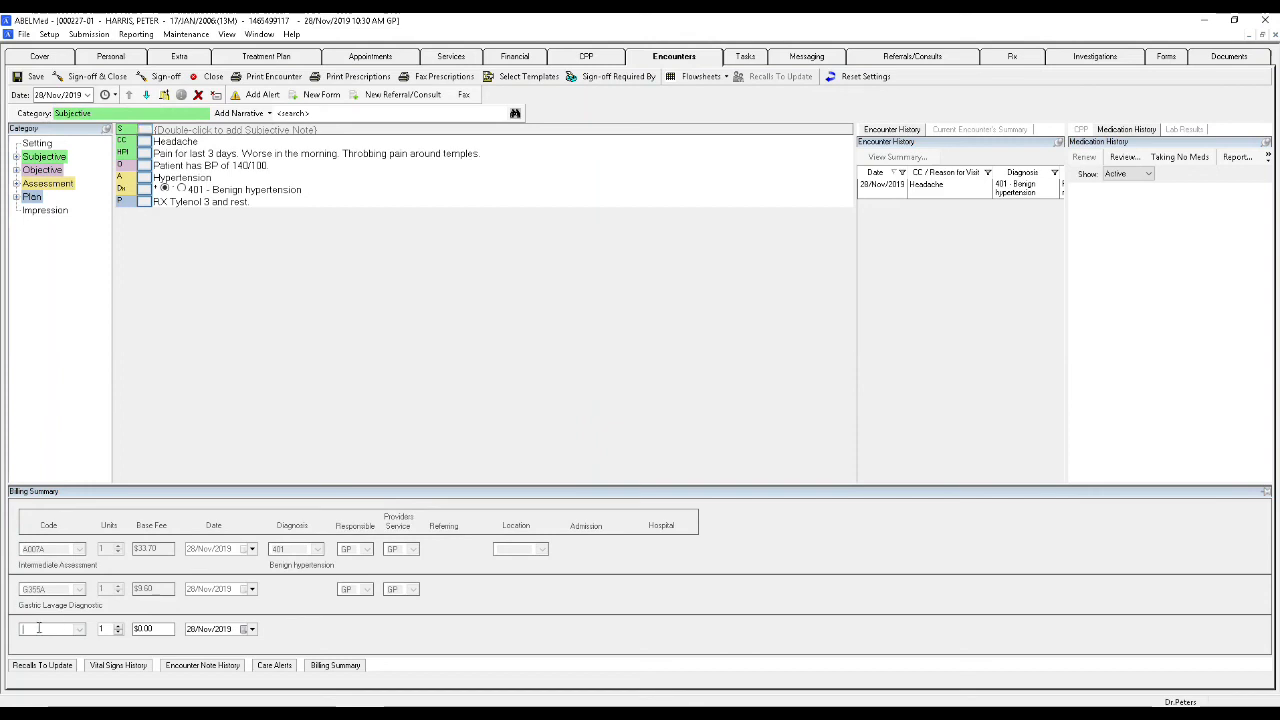